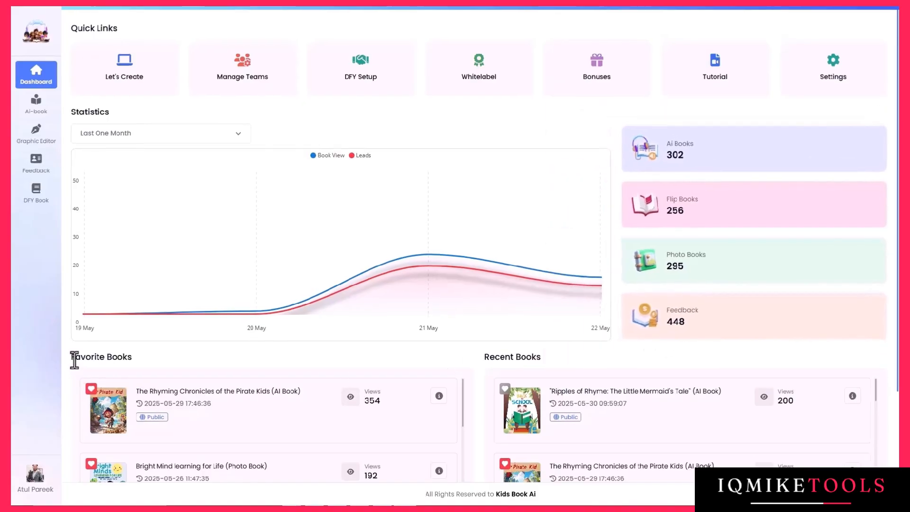
- Start creating a new book of the Ai Book type
scroll(267, 421, down, 5)
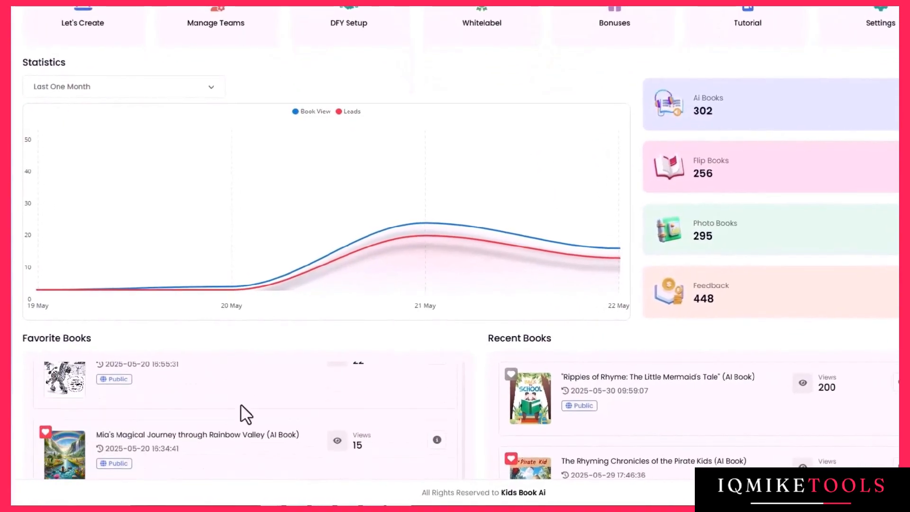
scroll(246, 414, up, 5)
scroll(635, 400, down, 6)
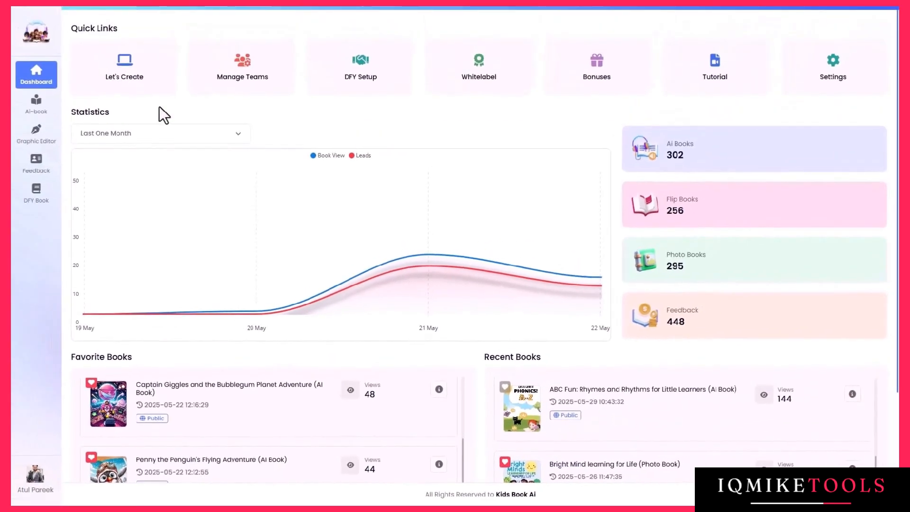
click(152, 85)
click(477, 206)
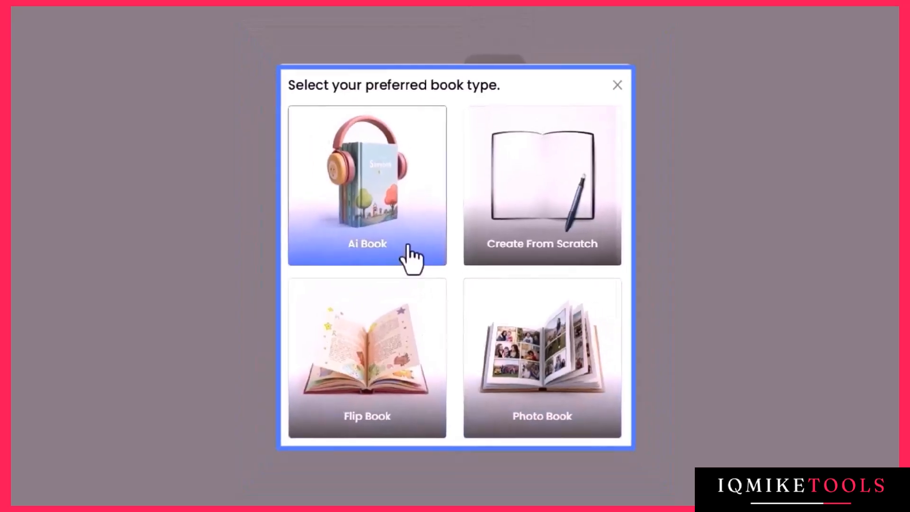
click(421, 260)
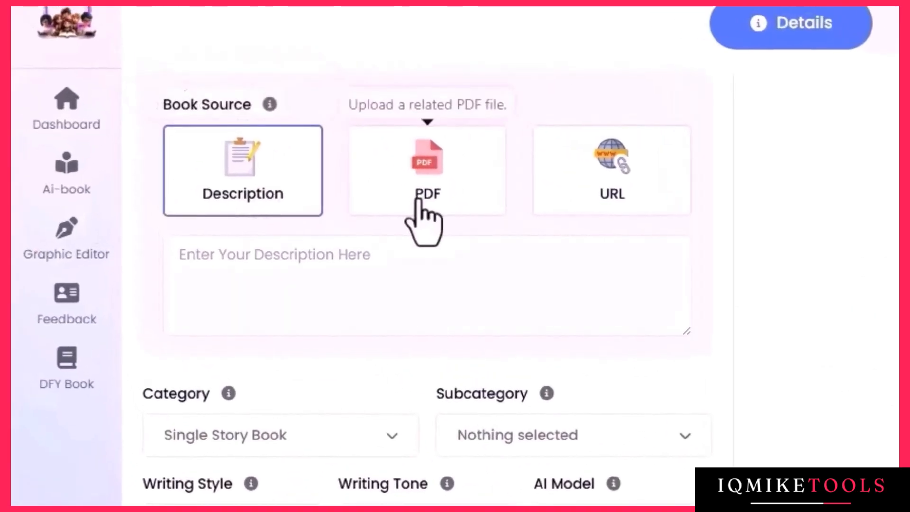
- Enter the description "Zippy Zoo Bus Adventures is a fun and colorful kids' book about a magical bus that takes animal friends on exciting trips around the world!"
click(425, 223)
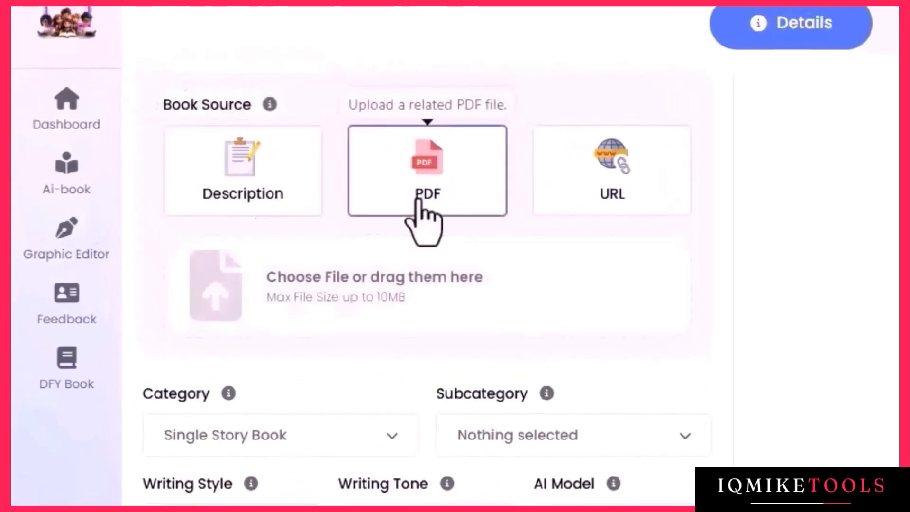
click(606, 204)
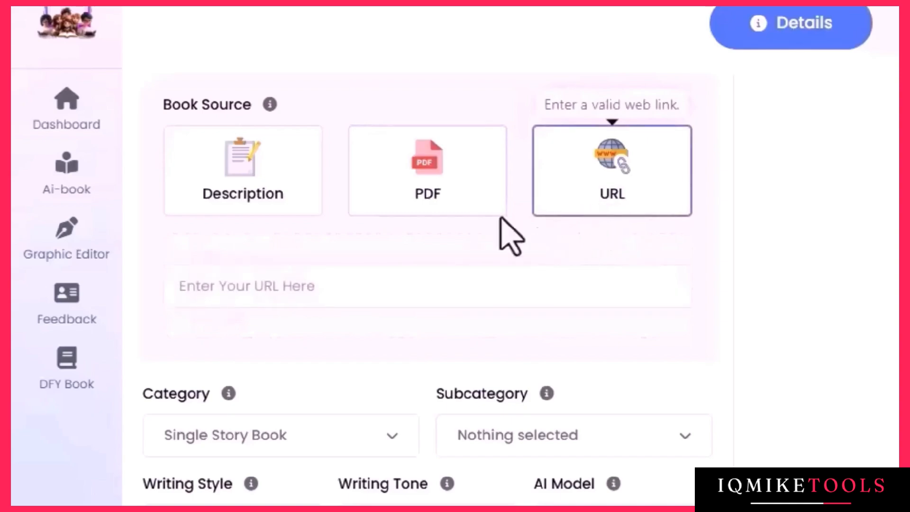
click(247, 208)
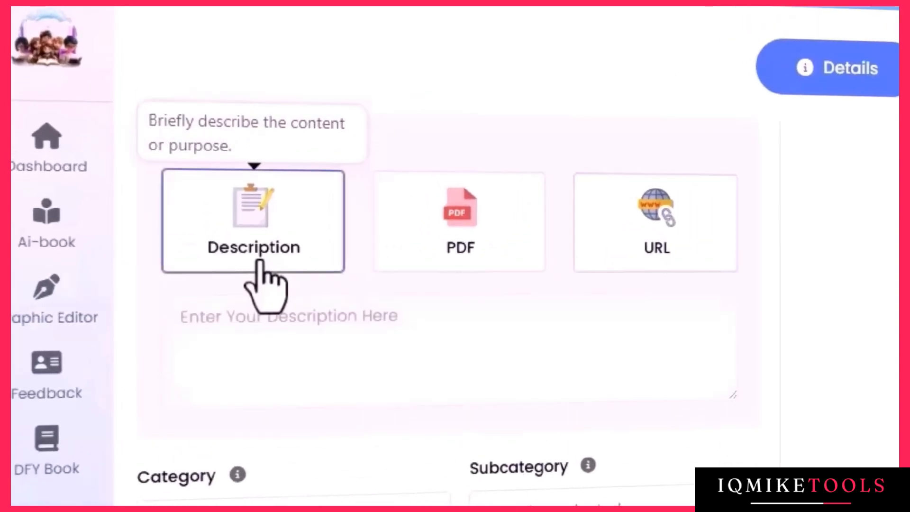
click(327, 321)
text(Zippy Zoo Bus Adventures is a fun and colorful kids' book about a magical bus that takes animal friends on exciting trips around the world!)
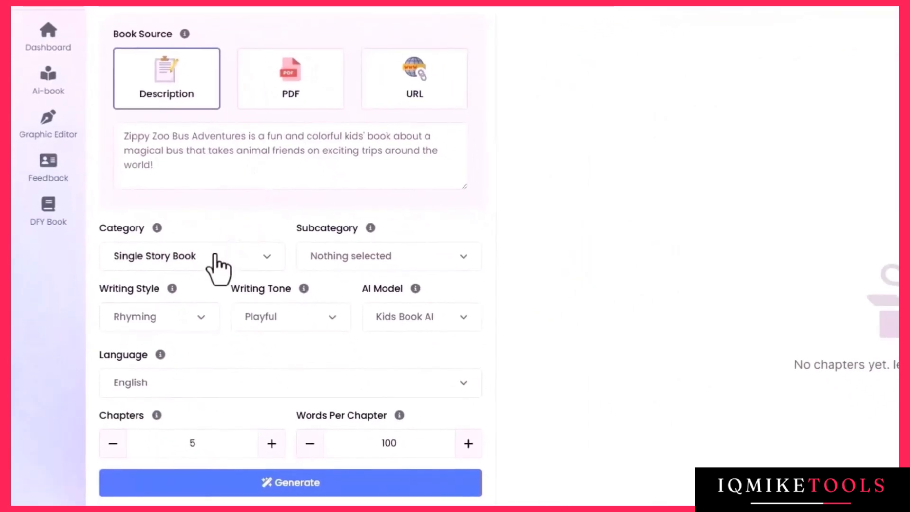
- Set the book's category to Rhyming Book and its subcategory to Animal Rhymes
click(216, 258)
scroll(223, 265, down, 3)
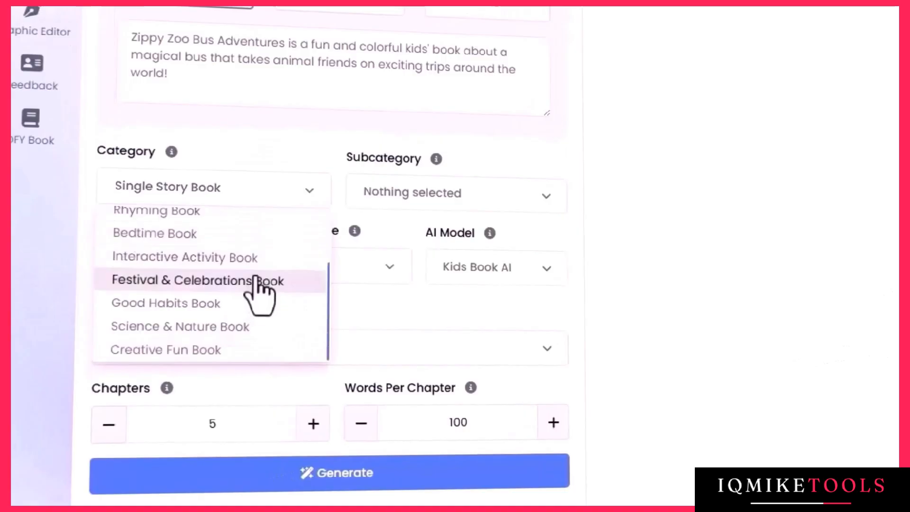
click(219, 212)
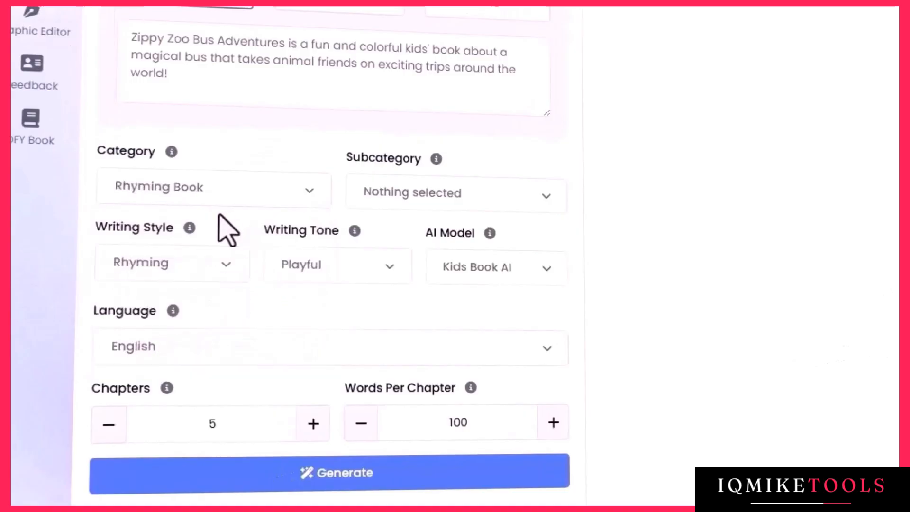
click(430, 199)
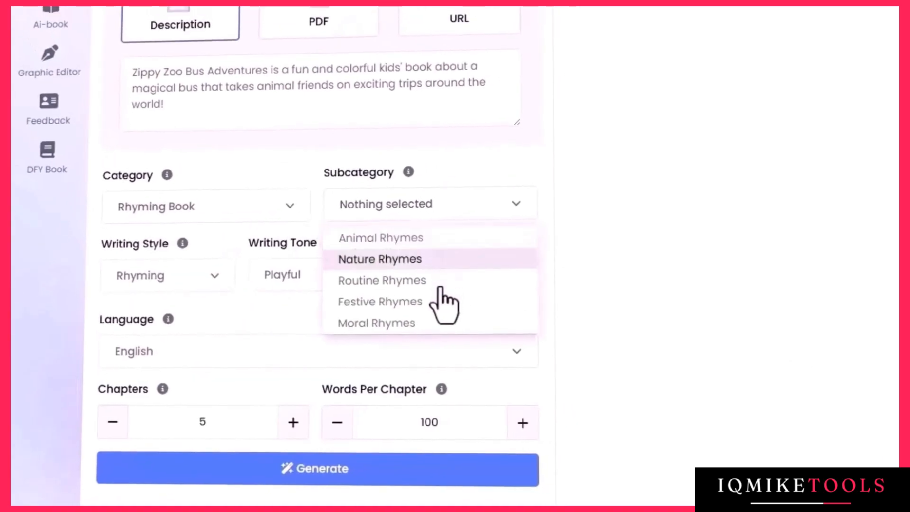
click(431, 243)
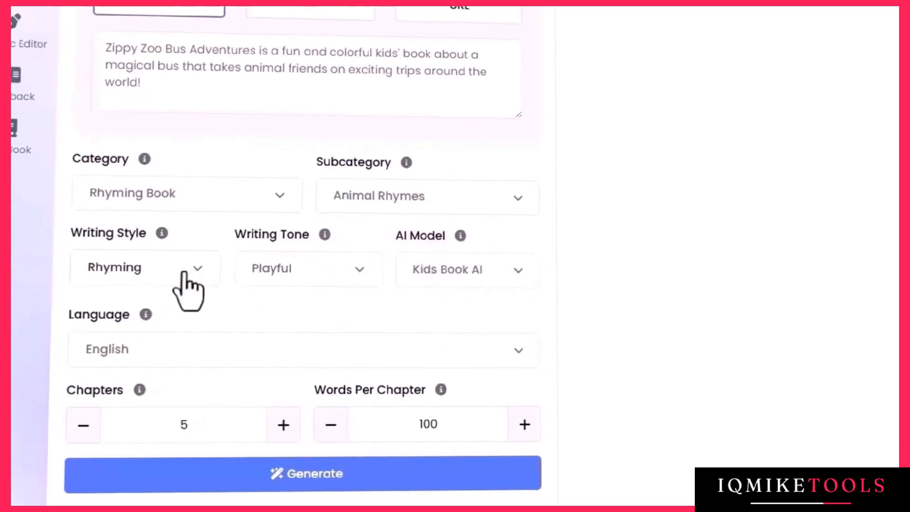
- Look through the available writing styles and writing tones without changing the selection
click(185, 272)
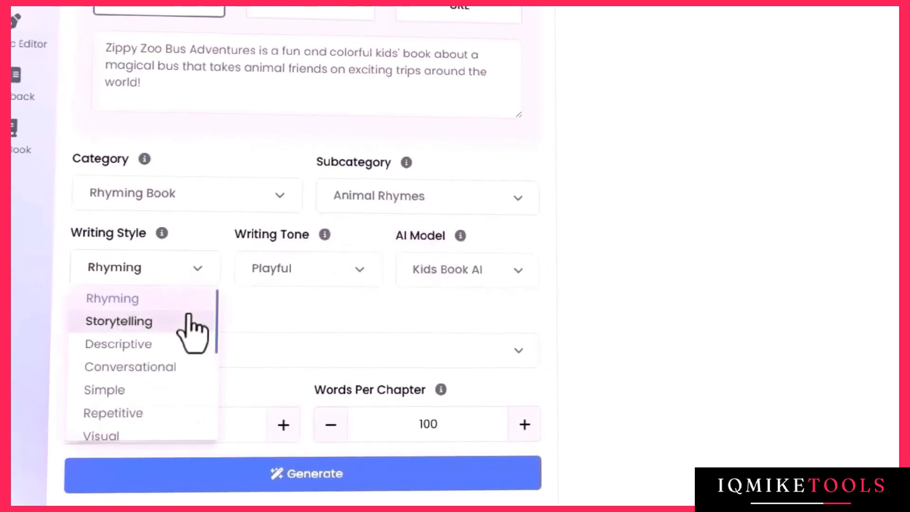
scroll(183, 335, down, 4)
scroll(183, 356, up, 5)
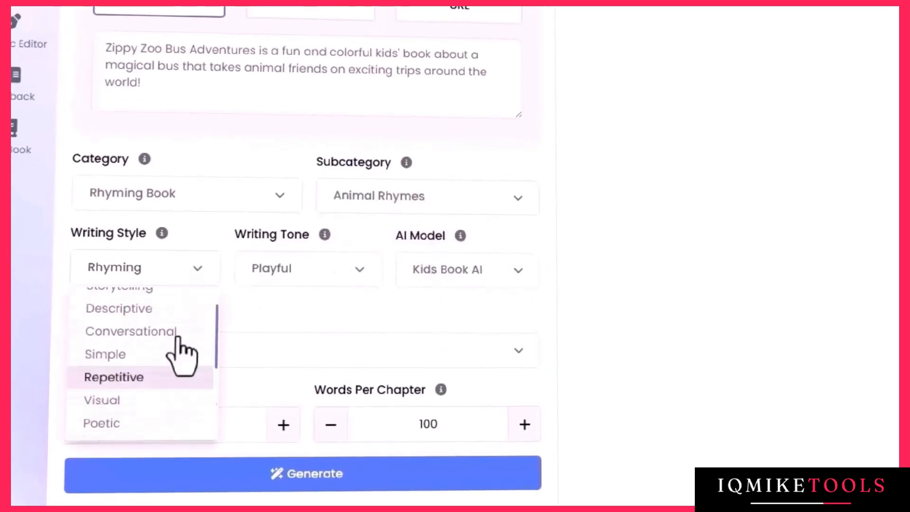
click(184, 272)
click(359, 278)
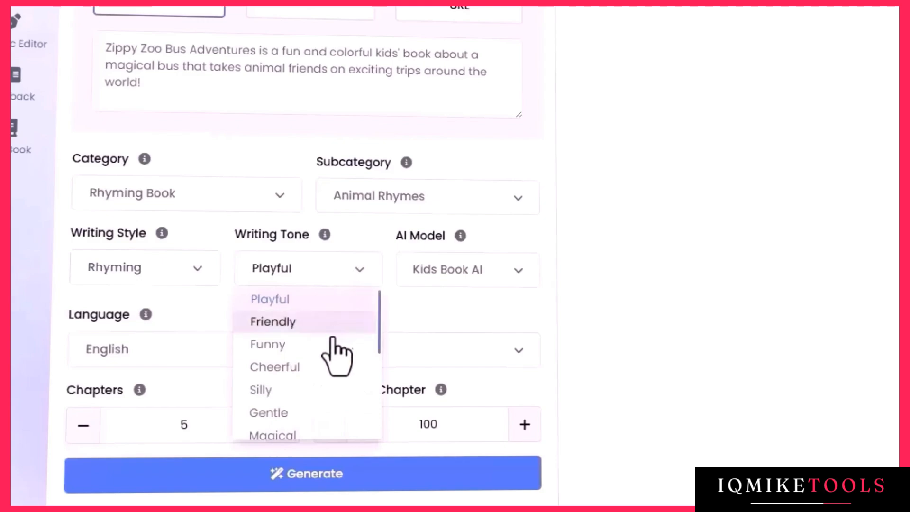
scroll(325, 380, down, 5)
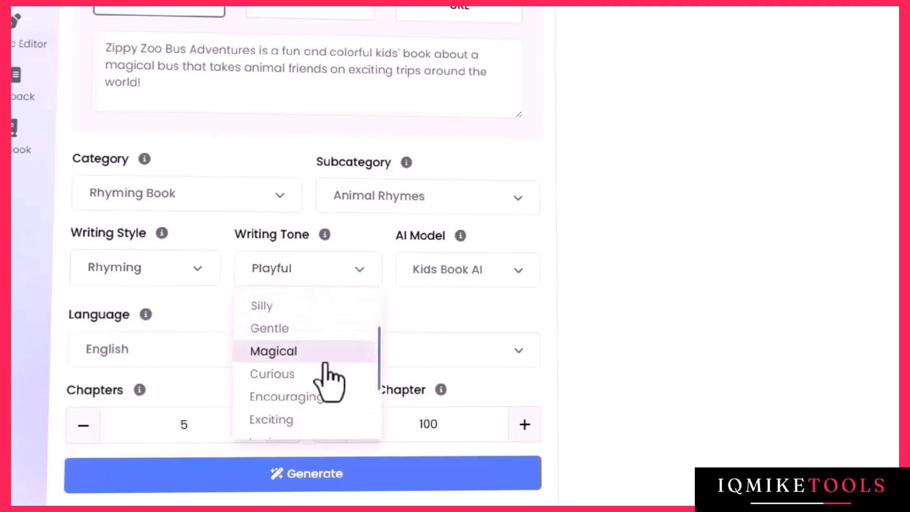
click(359, 268)
- Look through the available AI models and book languages, keeping the current choices
click(510, 275)
scroll(488, 180, down, 10)
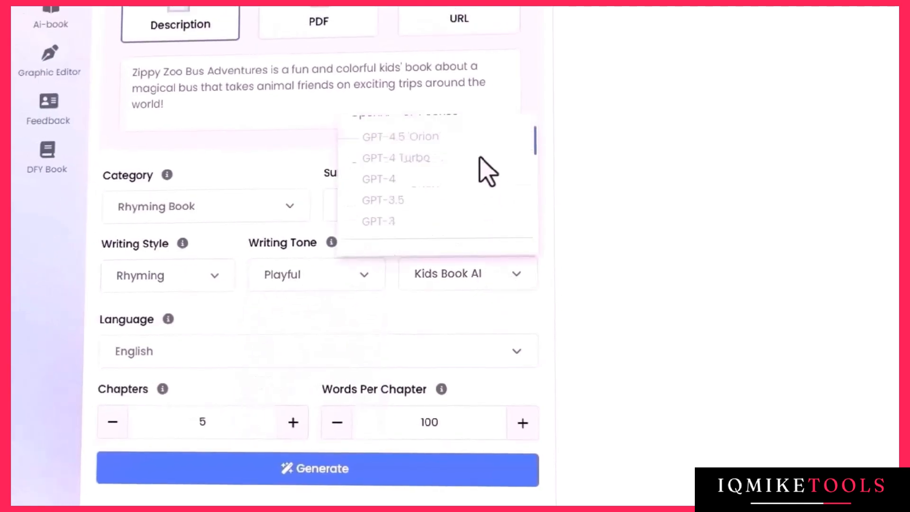
scroll(478, 242, up, 3)
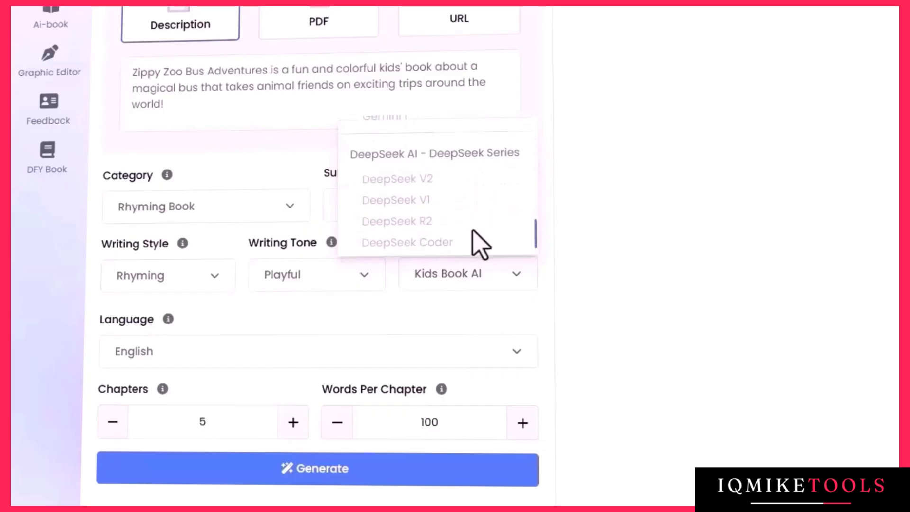
scroll(449, 213, down, 4)
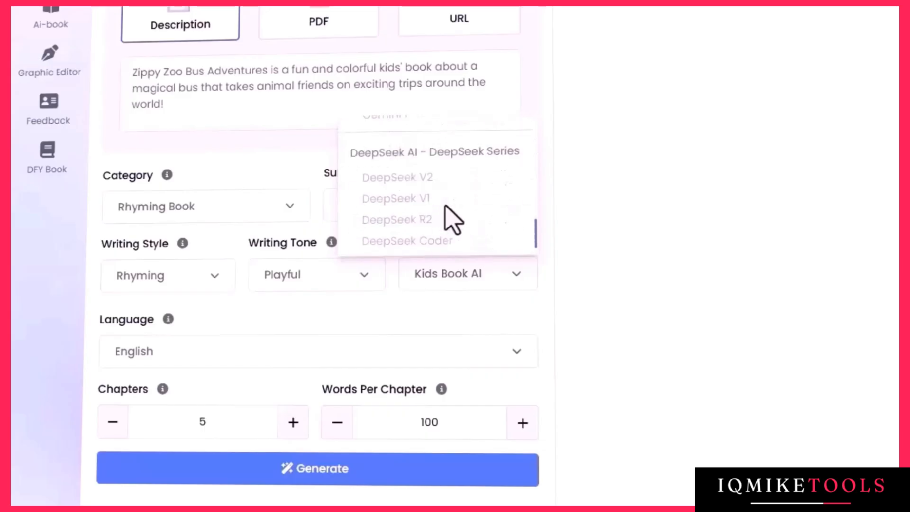
click(504, 270)
click(453, 355)
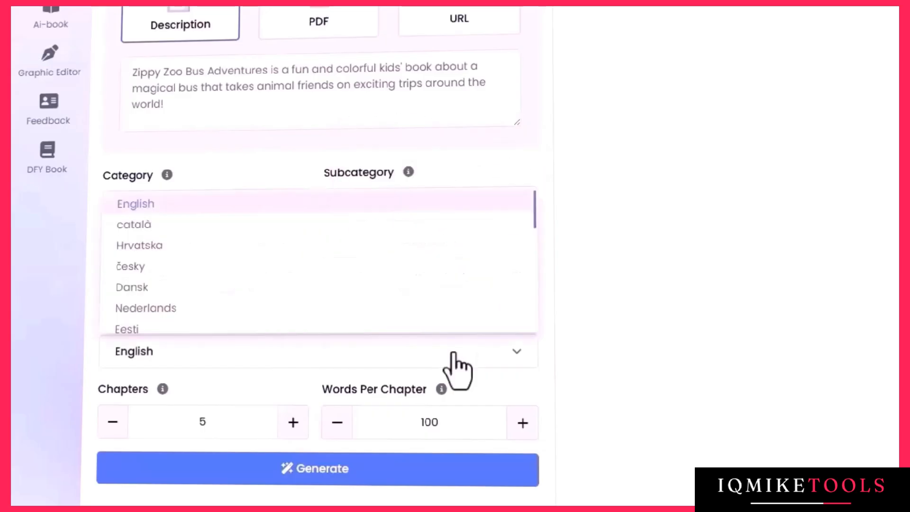
scroll(450, 199, down, 2)
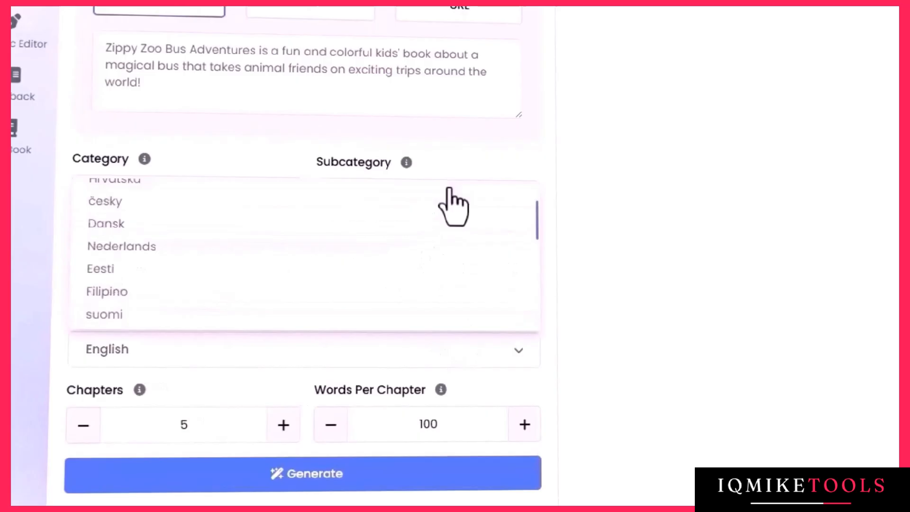
scroll(449, 188, down, 5)
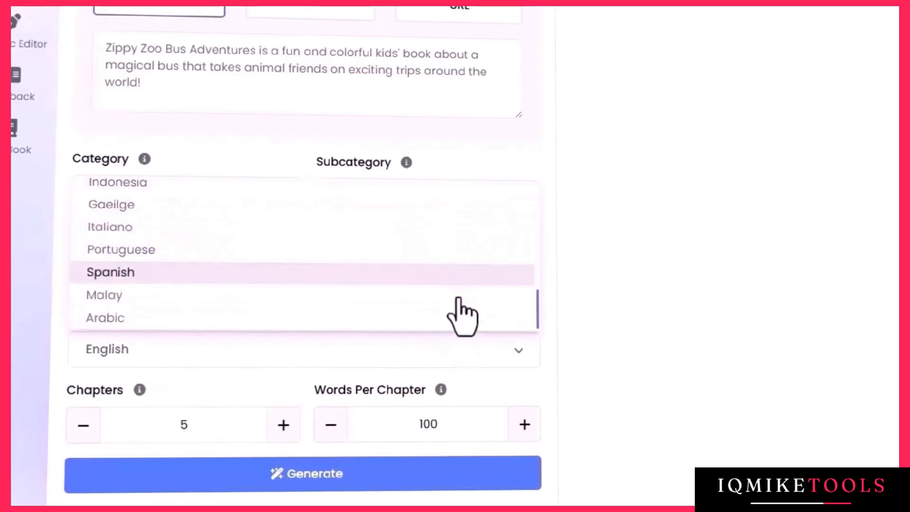
click(516, 350)
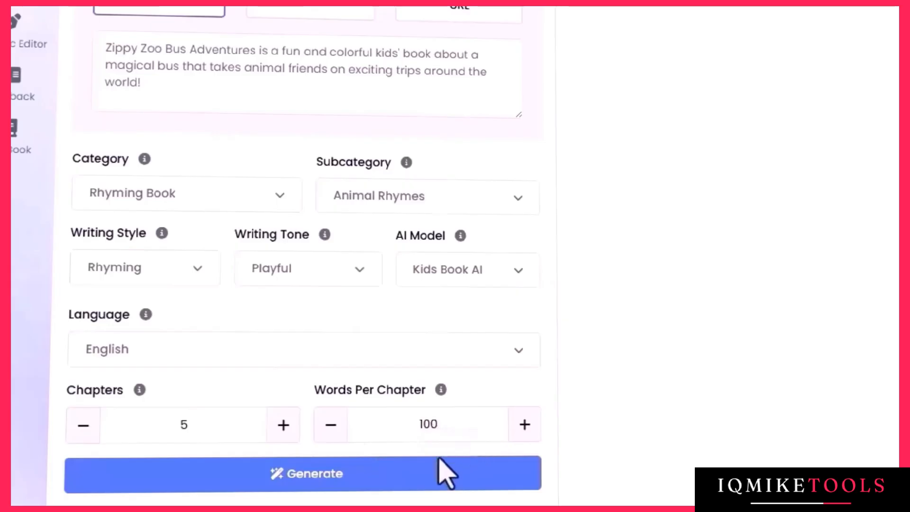
- Generate the book's title and chapters from the entered details and look over the chapter texts
click(301, 479)
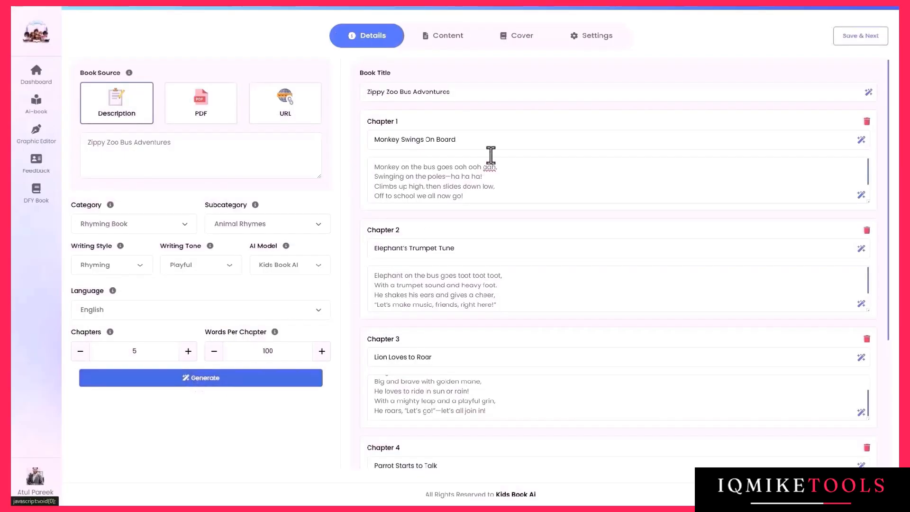
scroll(463, 179, down, 4)
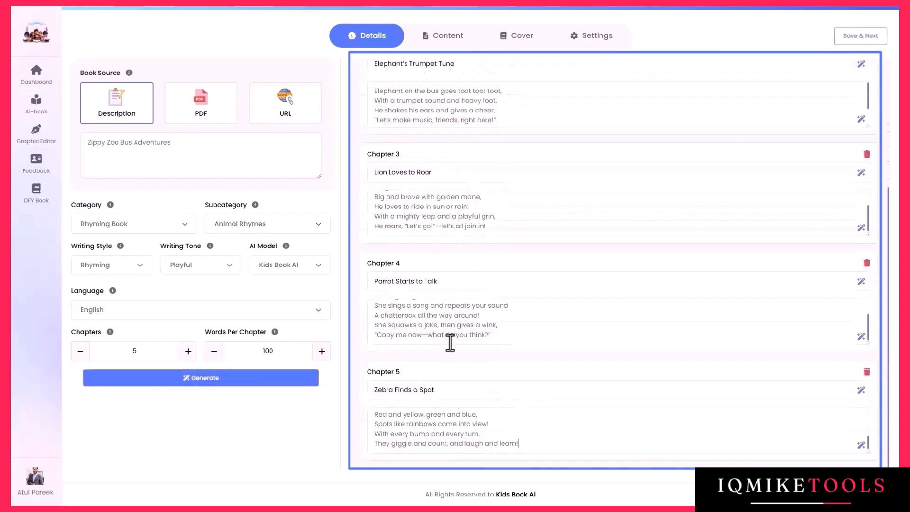
scroll(431, 363, up, 4)
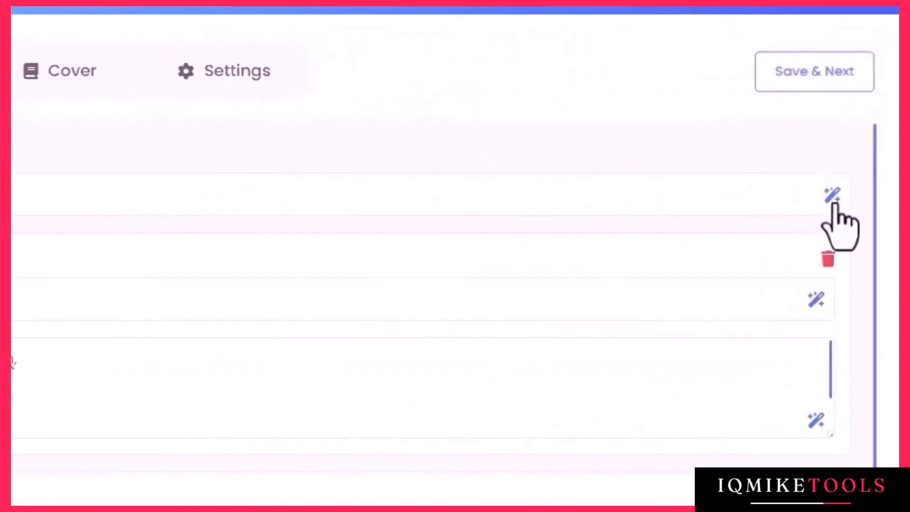
- Try the AI rewrite on the book title and save the book details to move on to the content
click(832, 197)
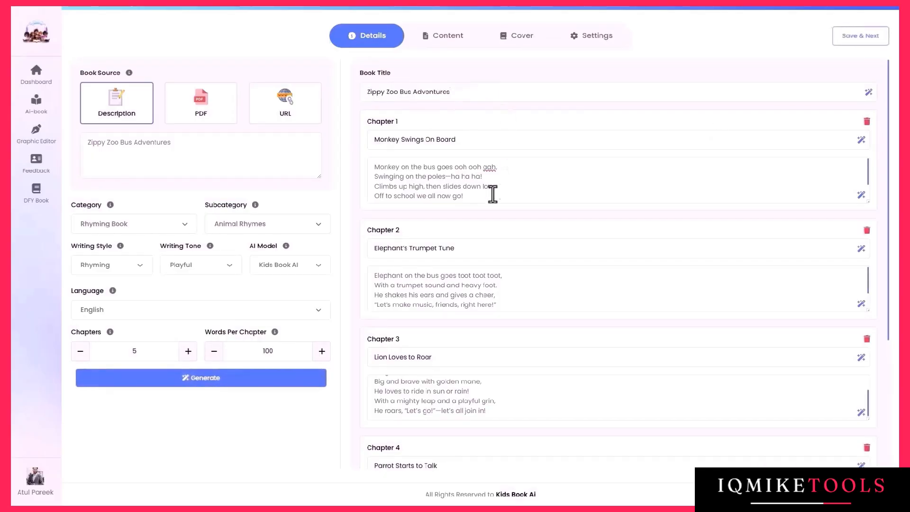
scroll(493, 193, down, 6)
scroll(467, 306, up, 6)
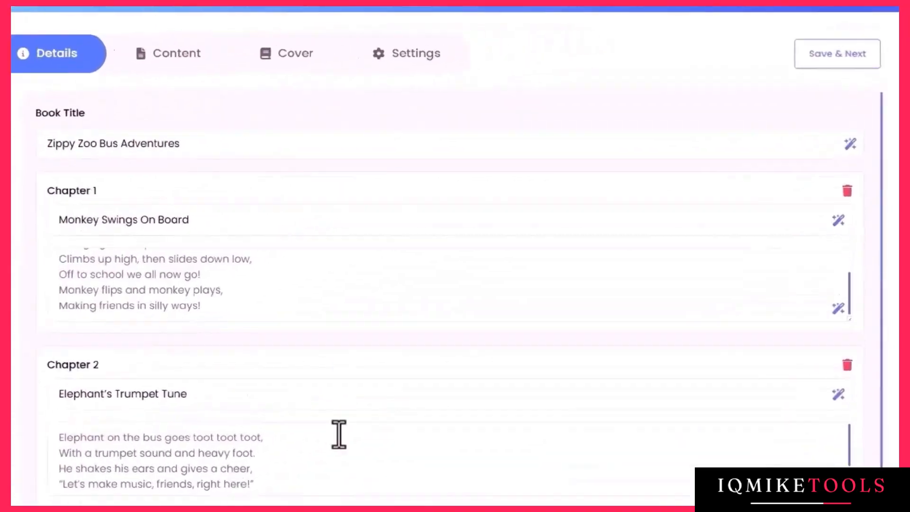
click(837, 61)
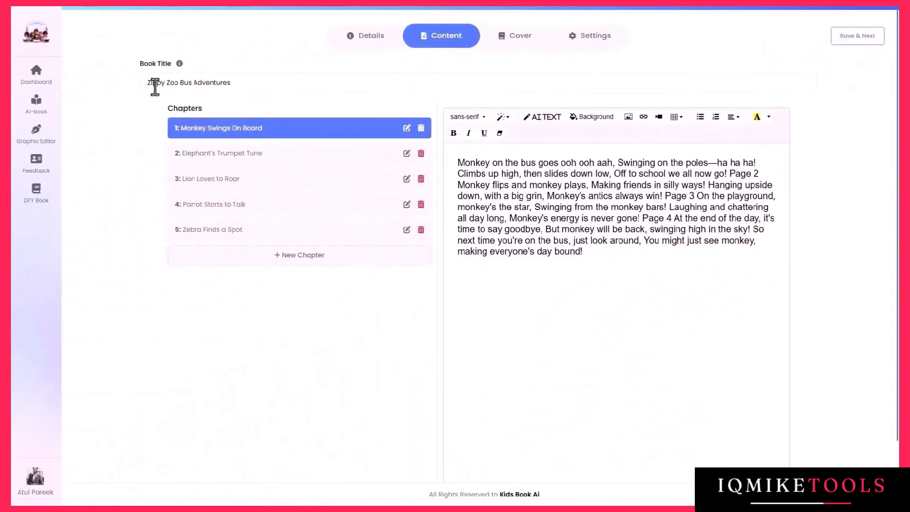
- Review the book title and the text of the other chapters, and return to the chapter Monkey Swings On Board
drag(147, 83, 232, 82)
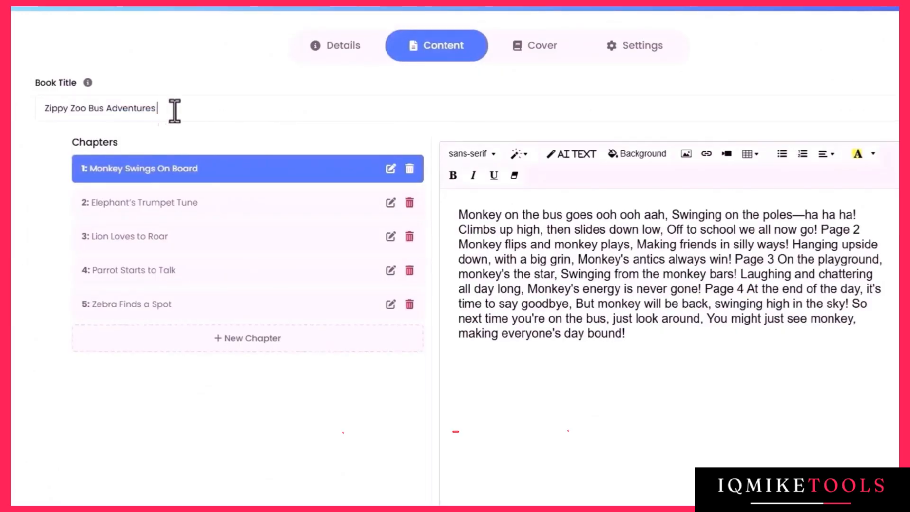
click(247, 203)
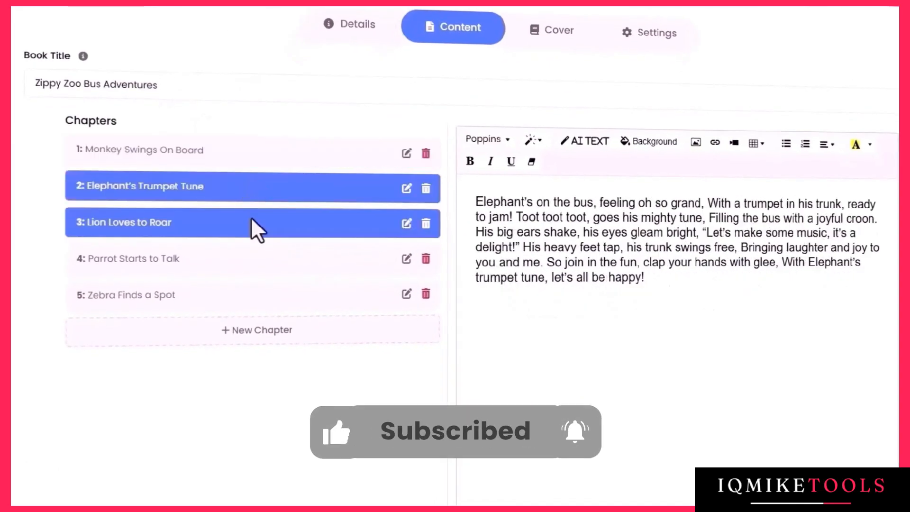
click(254, 261)
click(254, 296)
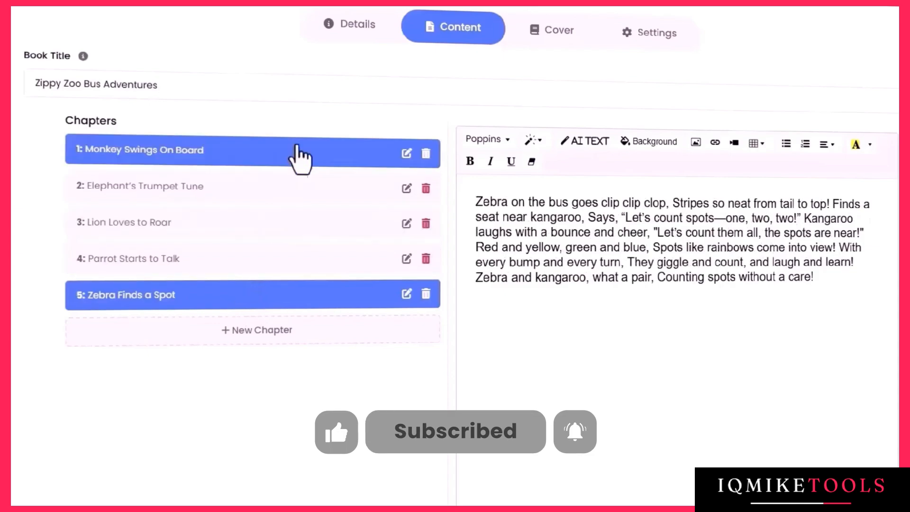
click(300, 154)
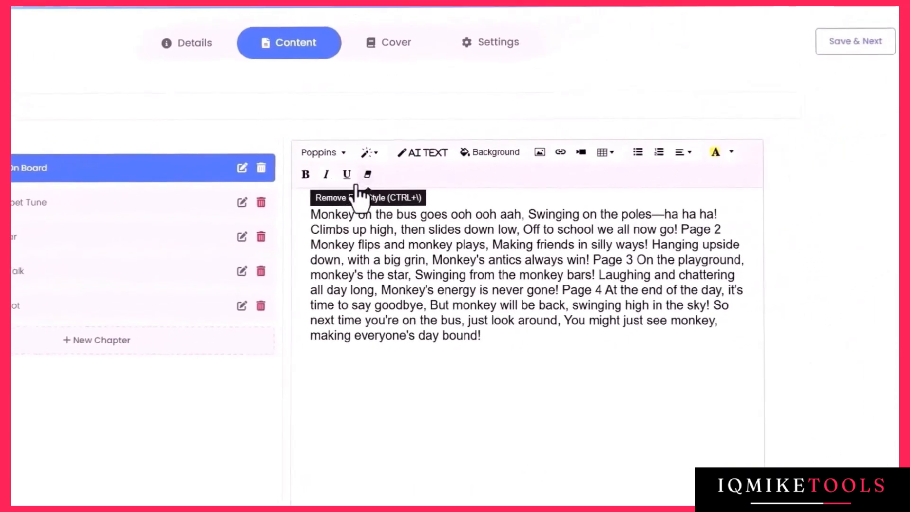
- Set the font of the whole Monkey Swings On Board chapter text to Comic Sans MS
drag(310, 214, 481, 335)
click(323, 152)
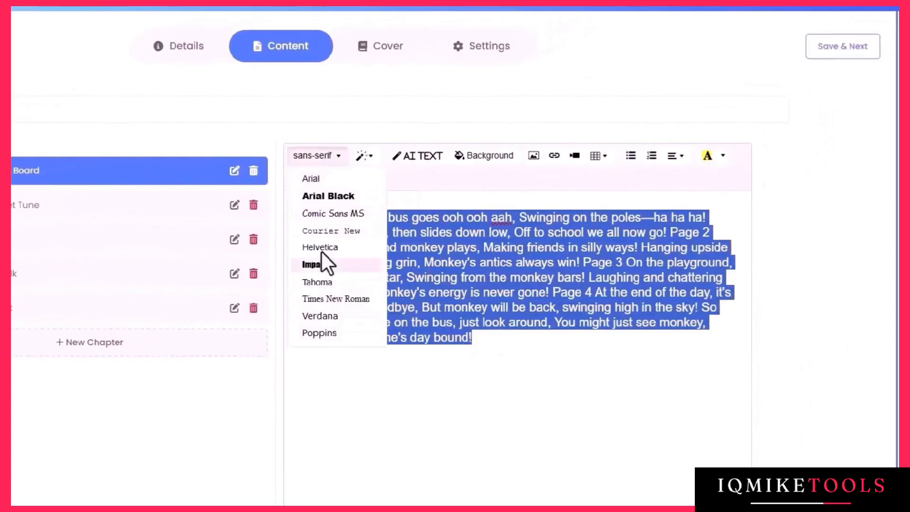
click(327, 214)
click(336, 206)
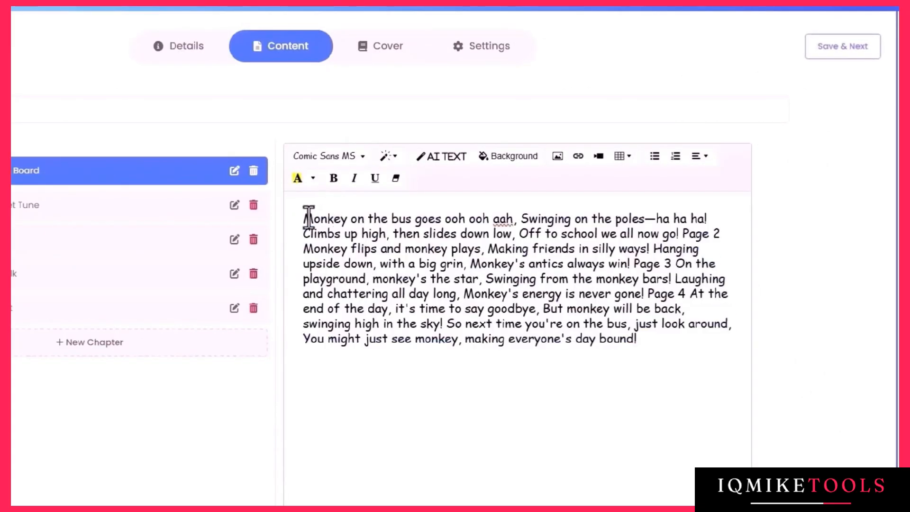
- Try the Header 1 style on the opening words and set the Monkey Swings On Board chapter text to Header 2
click(389, 157)
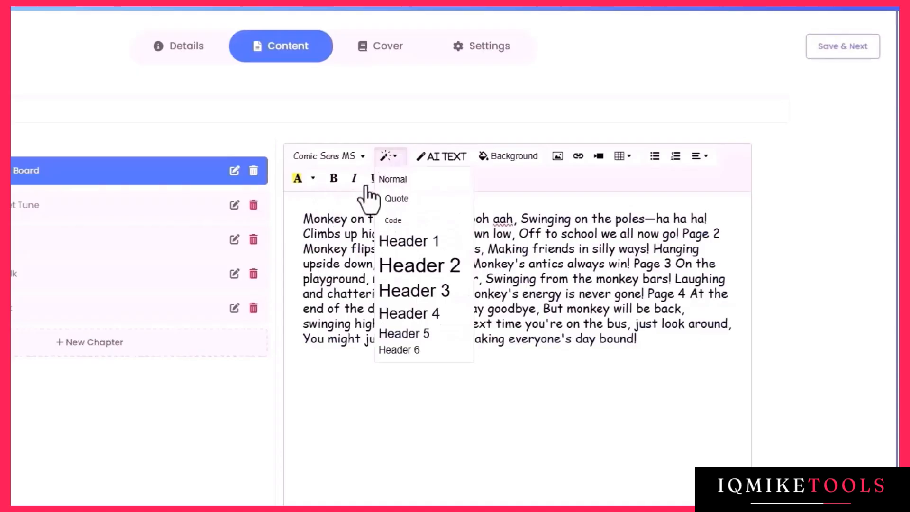
drag(304, 218, 515, 218)
click(389, 157)
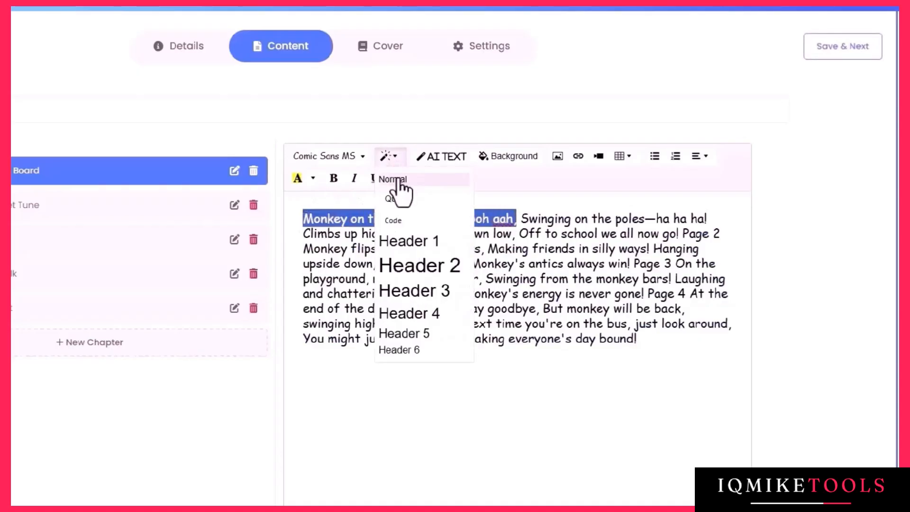
click(397, 242)
click(389, 156)
click(410, 266)
click(414, 254)
scroll(405, 310, down, 2)
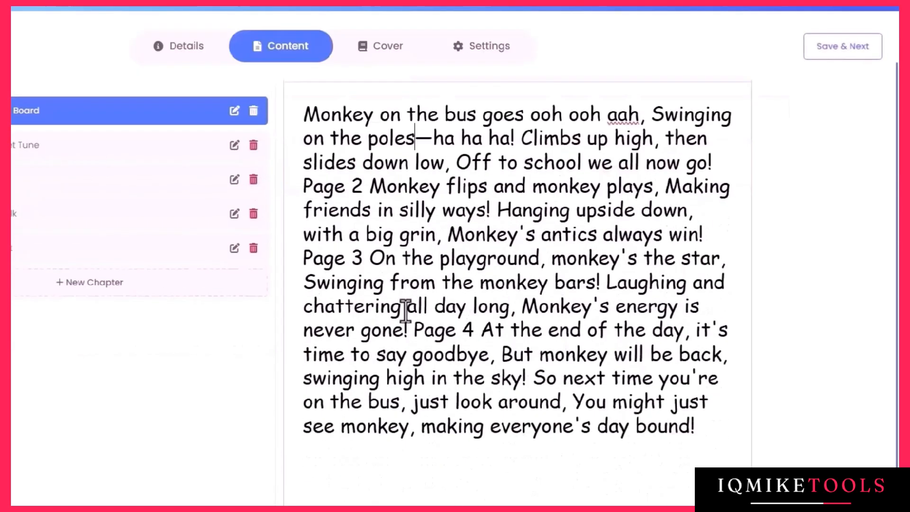
- Try the AI text generator on the words "Monkey on the bus", rephrasing them and making them longer and shorter
scroll(405, 310, up, 2)
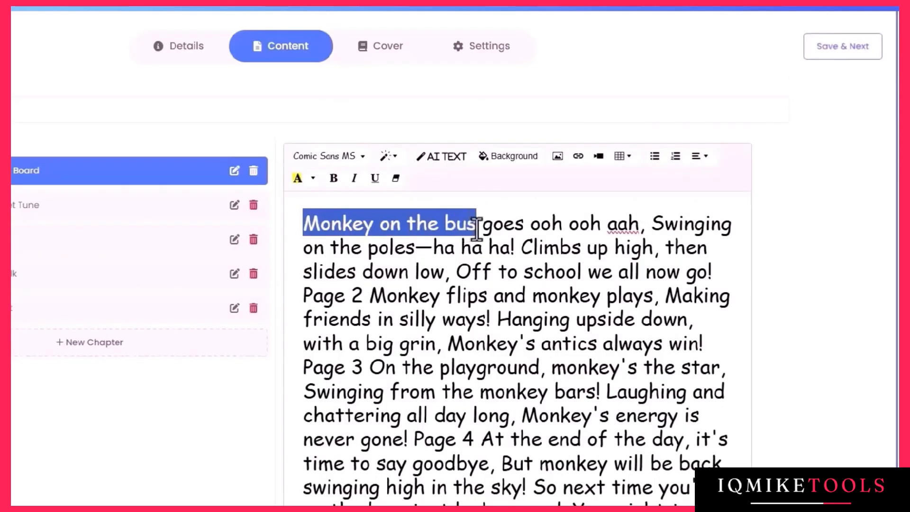
click(446, 157)
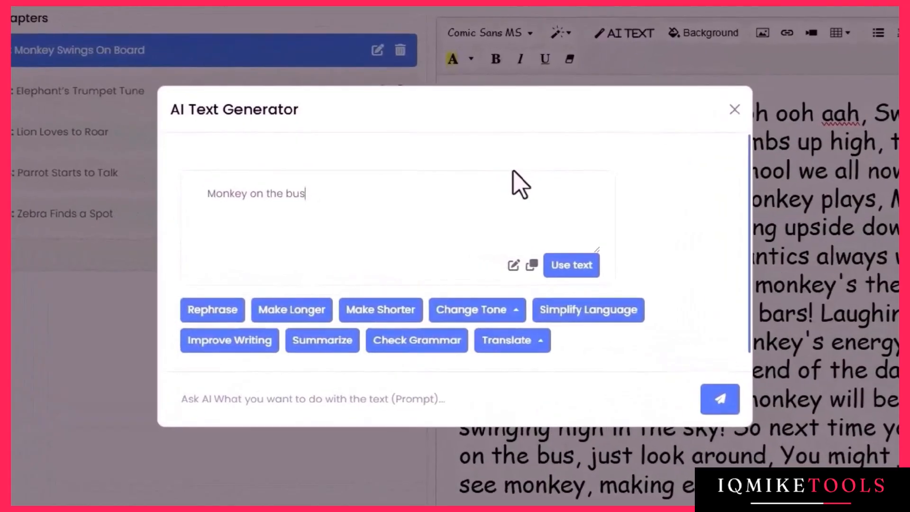
click(214, 313)
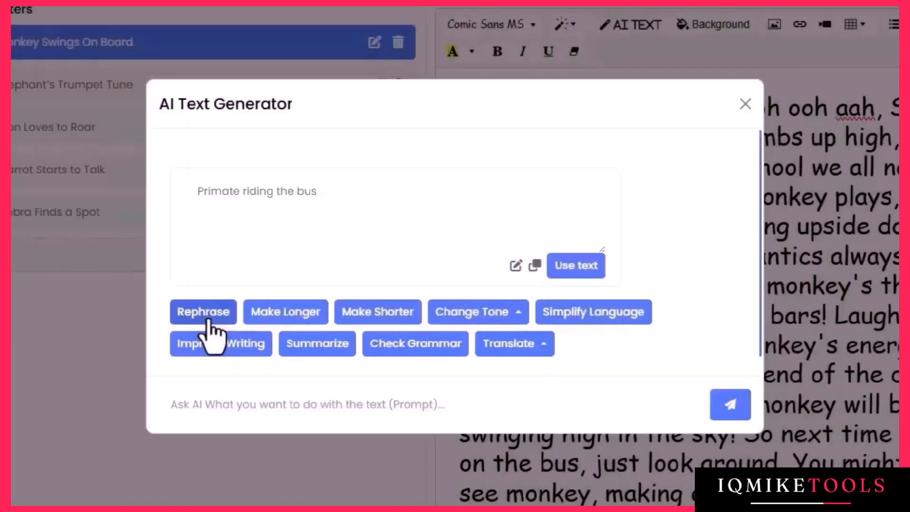
click(266, 312)
click(377, 312)
- Try changing the generated text's tone and checking its grammar, look at the translation option, and leave the generator without using the text
click(476, 314)
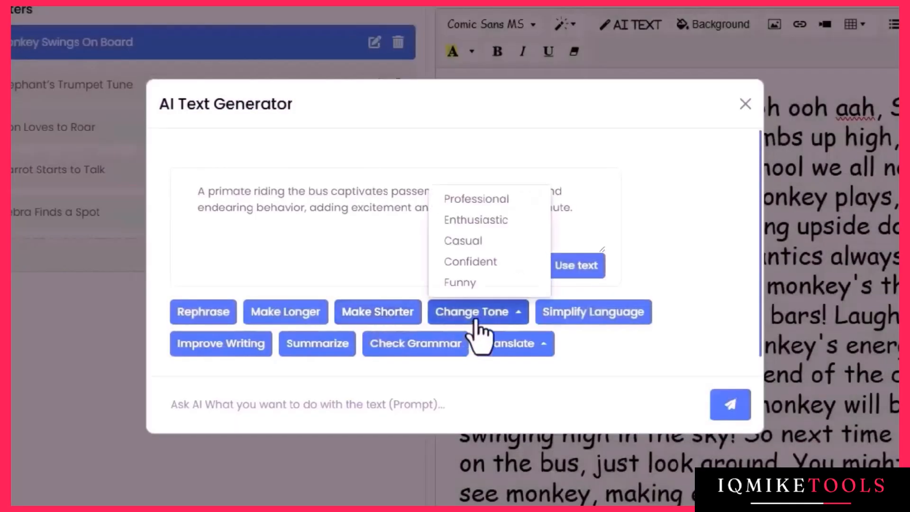
click(519, 242)
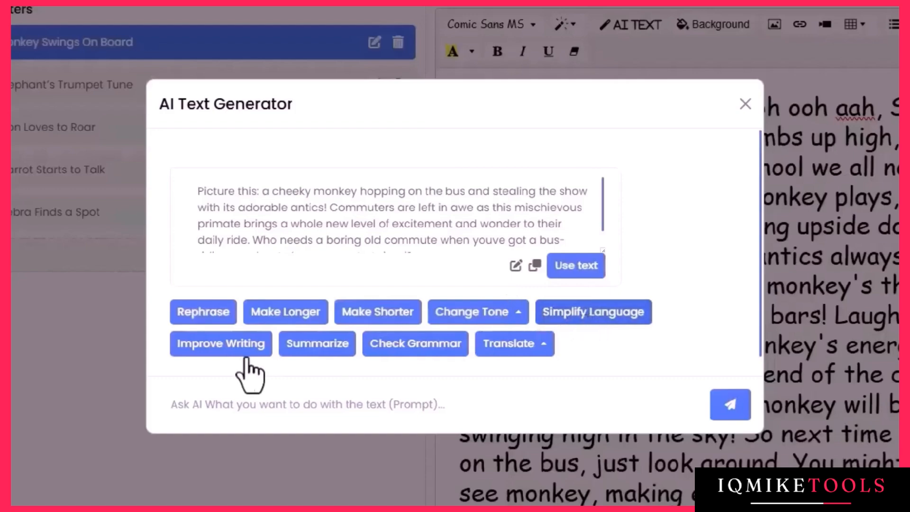
click(416, 351)
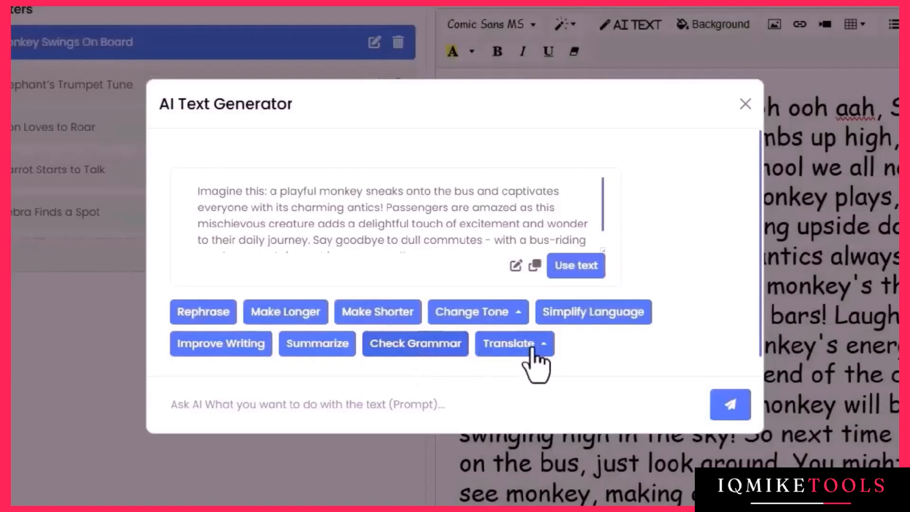
click(523, 346)
click(523, 348)
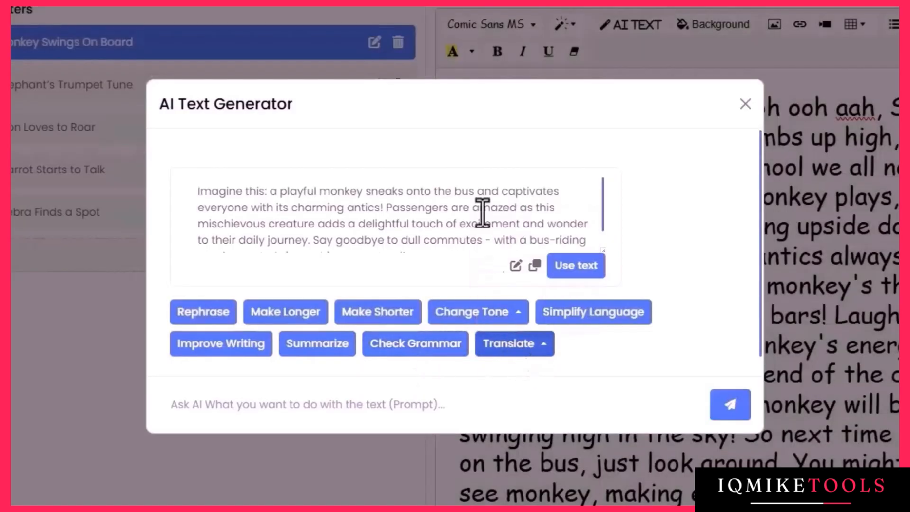
click(745, 104)
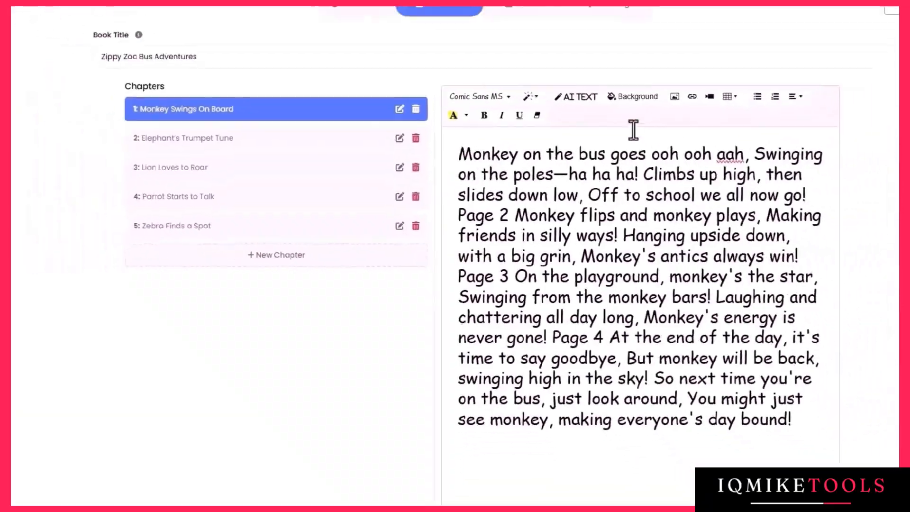
- Look through the background types and apply the solid colour #0027b3 as the chapter page's background
click(633, 96)
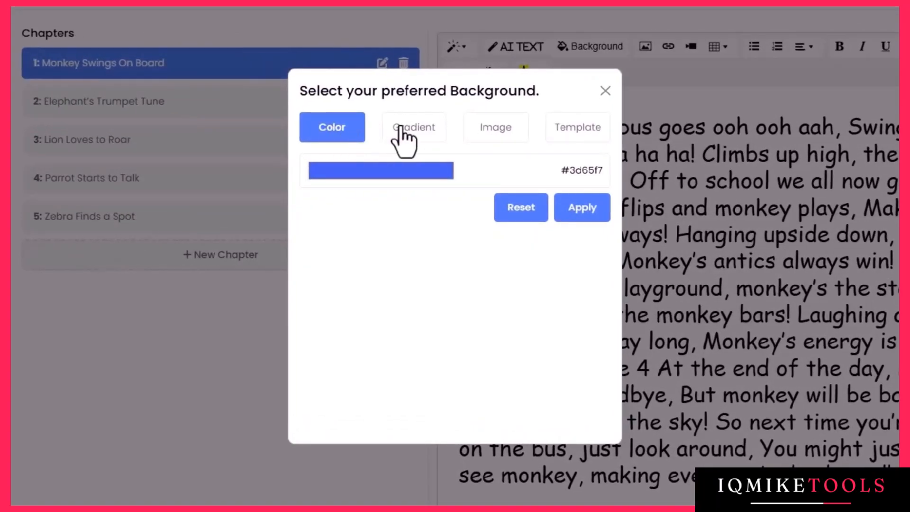
click(402, 131)
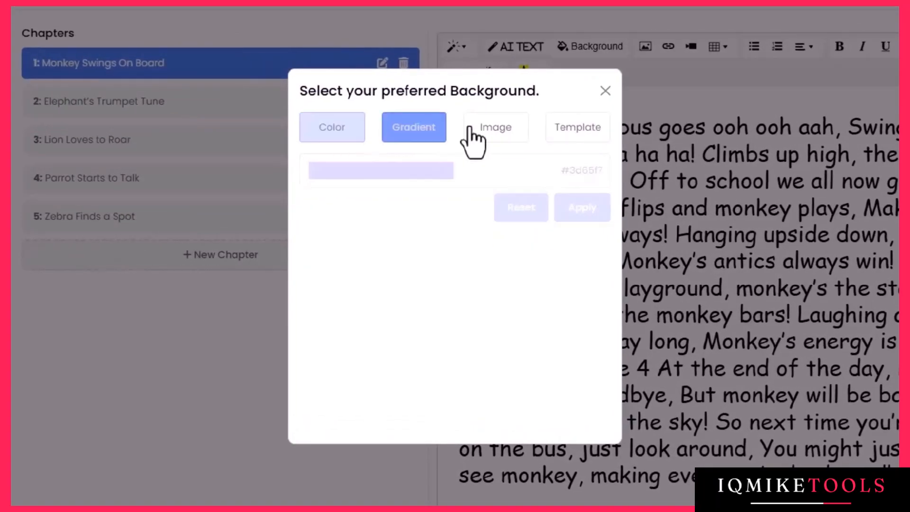
click(495, 133)
click(561, 134)
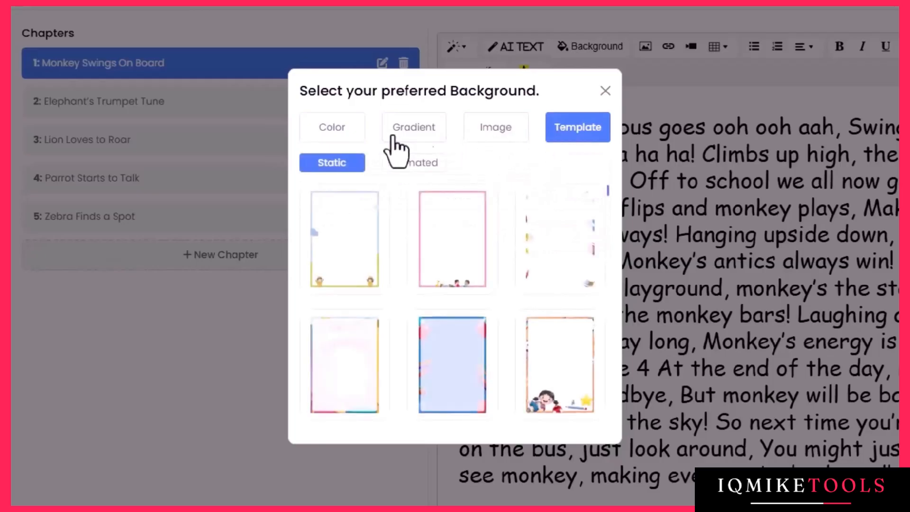
click(332, 130)
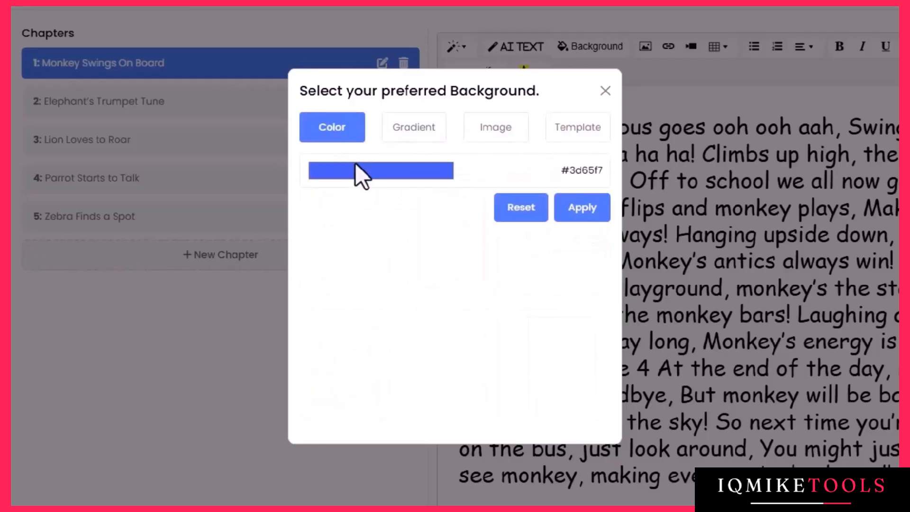
click(398, 172)
drag(404, 237, 493, 210)
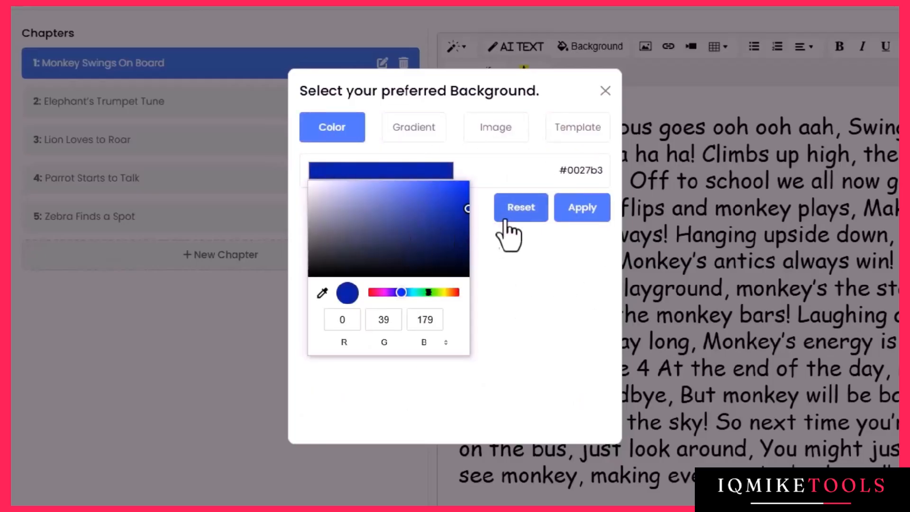
click(577, 219)
click(581, 209)
- Apply a gradient background blending pink #ff0095 with blue to the chapter page
click(590, 45)
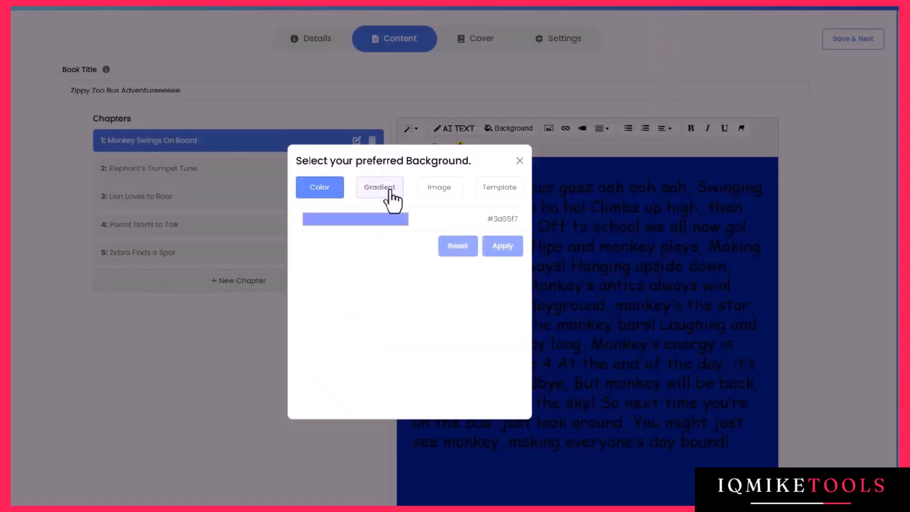
click(414, 127)
click(303, 240)
click(353, 324)
click(477, 237)
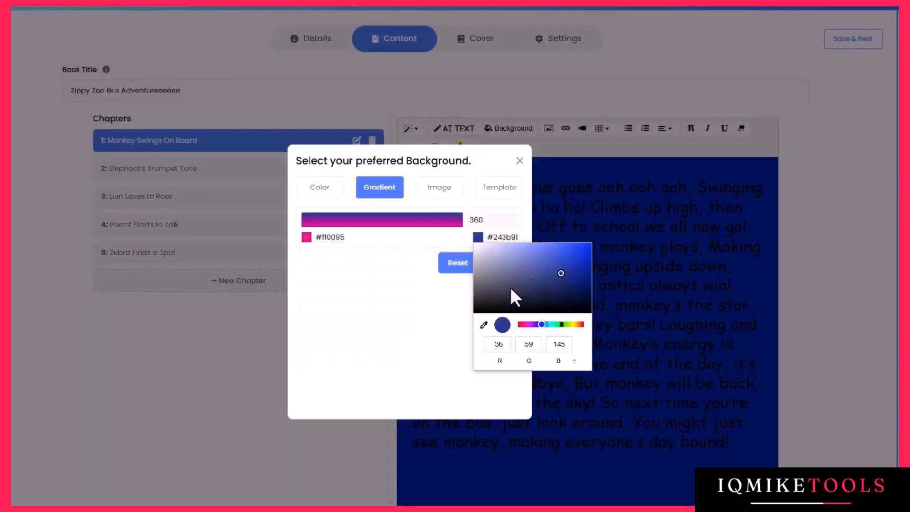
click(504, 270)
click(503, 269)
- Upload a picture of a meadow with books and paper planes and apply it as the chapter page's background
click(508, 128)
click(439, 187)
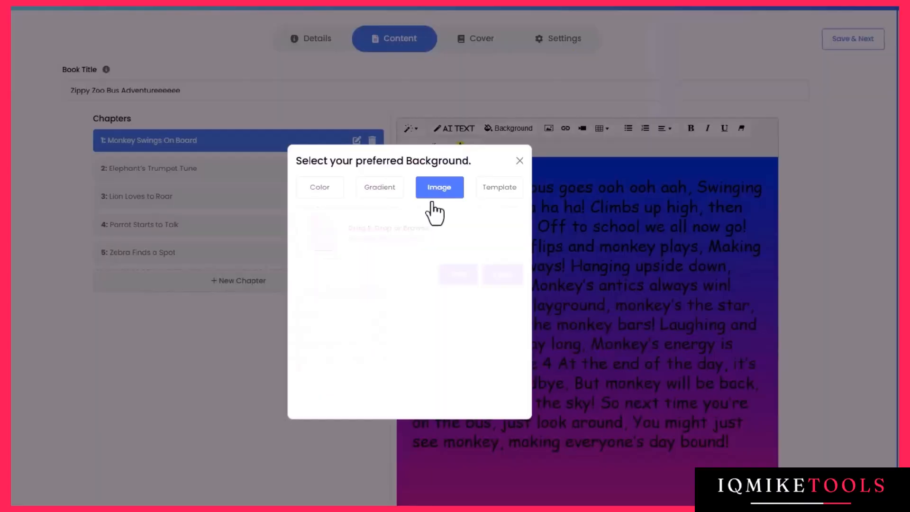
click(379, 239)
double_click(118, 110)
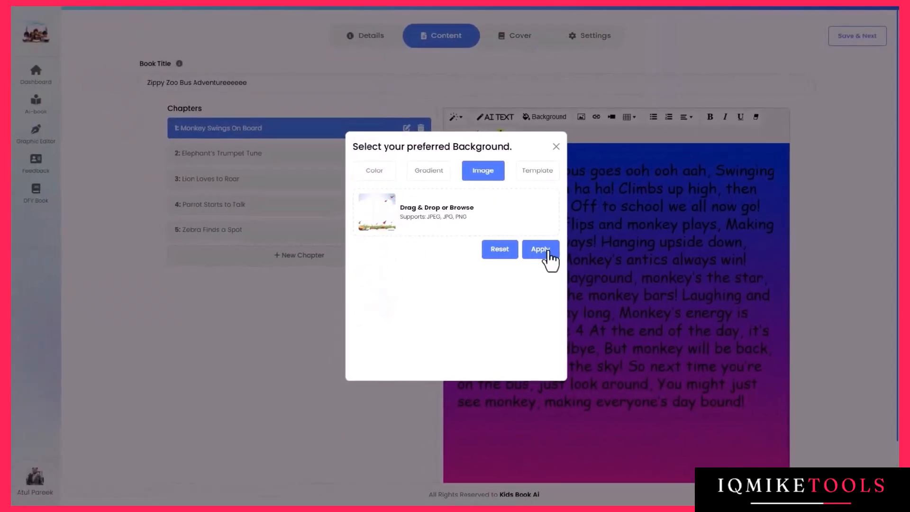
click(503, 273)
scroll(546, 247, down, 2)
scroll(545, 247, up, 2)
- Browse the static and animated background templates and apply the plain teal static template with plants along its lower edge
click(545, 117)
click(536, 169)
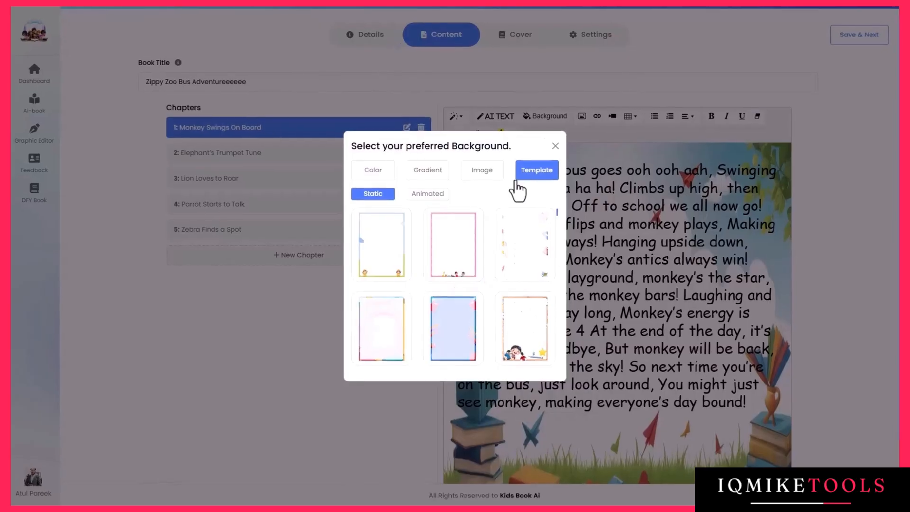
click(427, 194)
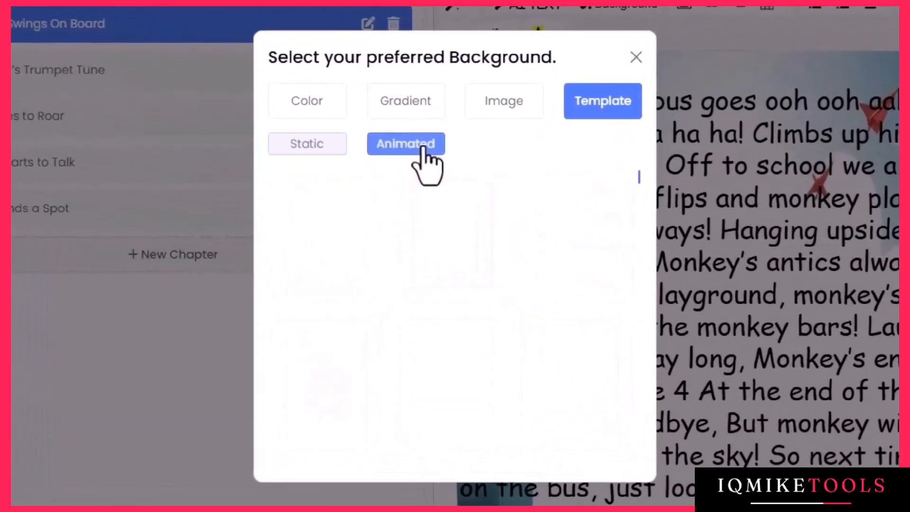
click(317, 146)
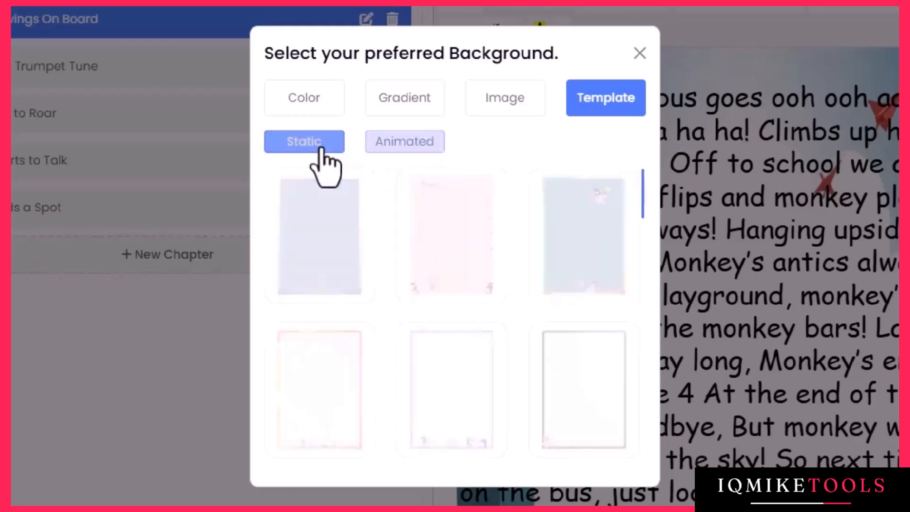
scroll(384, 213, down, 3)
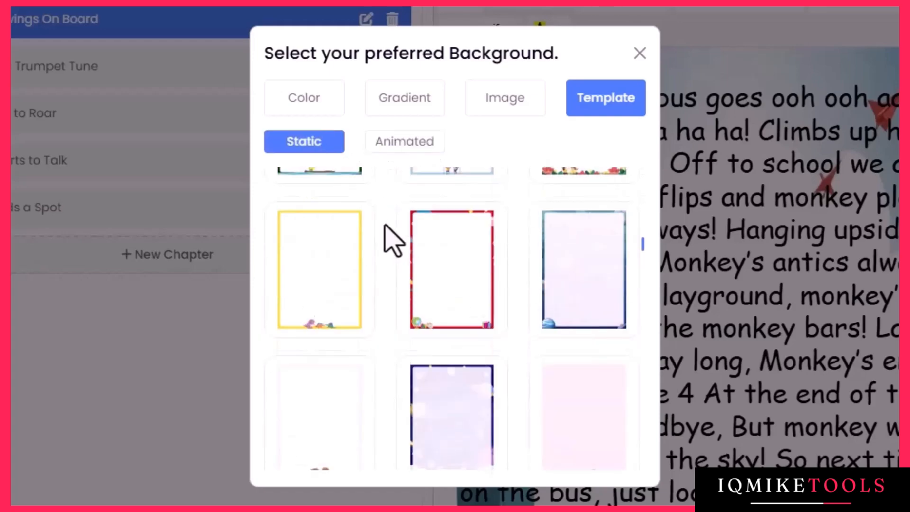
scroll(393, 241, down, 3)
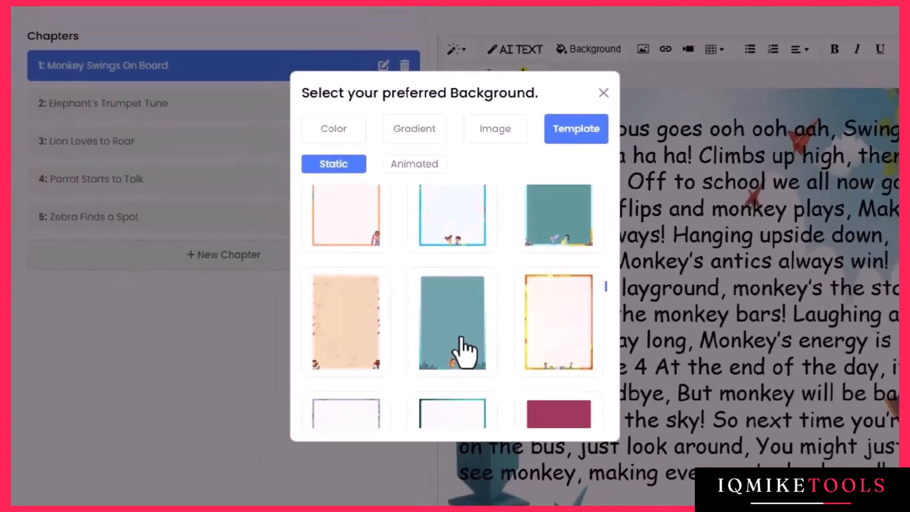
click(454, 356)
- Apply an animated night-sky template with clouds and stars as the chapter page's background
click(546, 117)
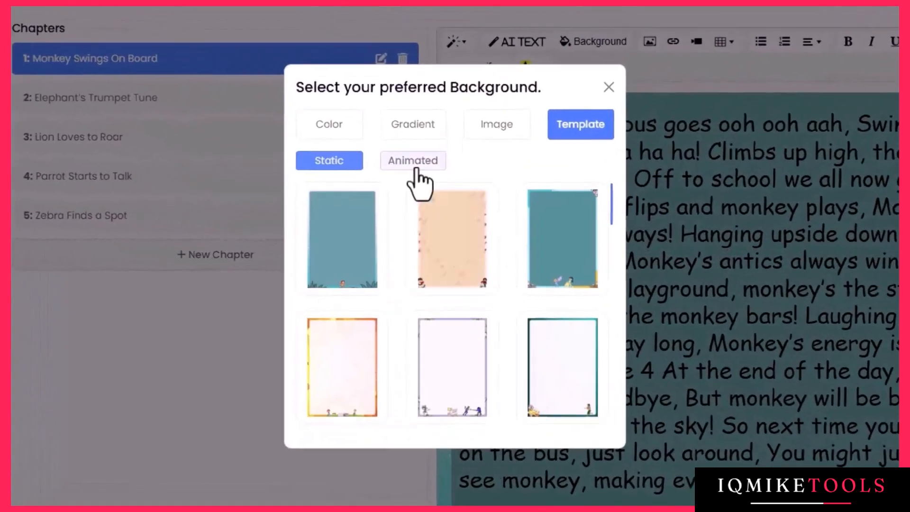
click(427, 194)
scroll(441, 277, down, 10)
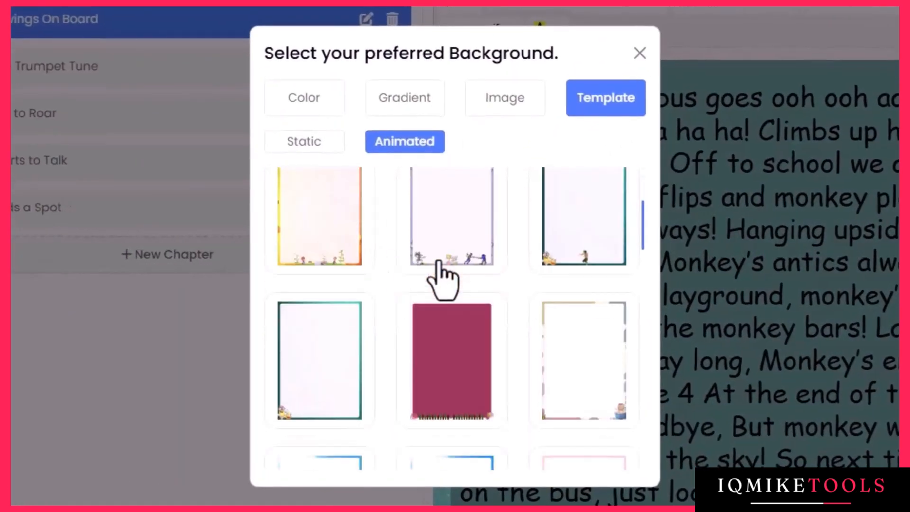
scroll(440, 277, down, 15)
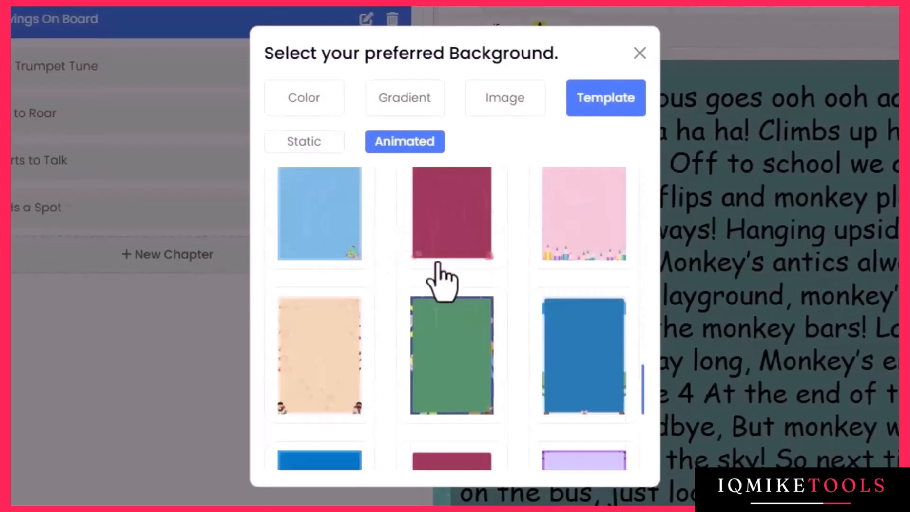
click(319, 361)
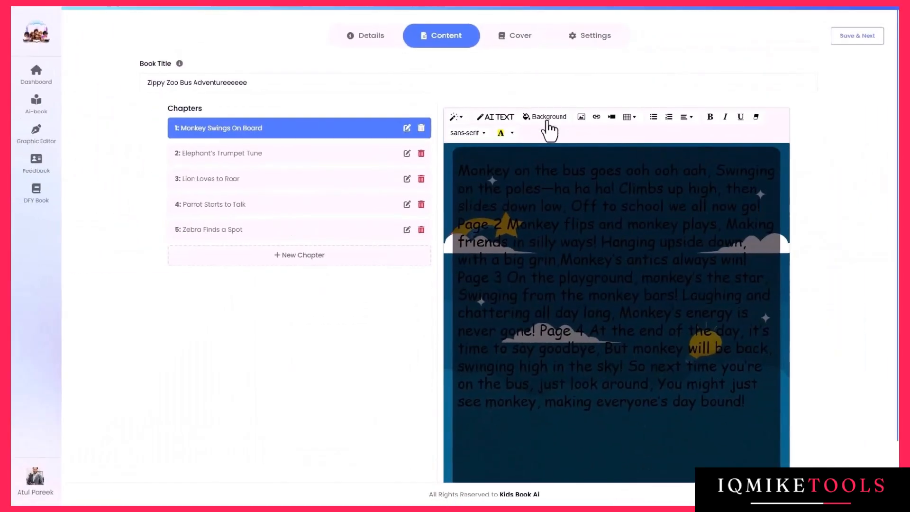
- Generate an AI image of a cat and insert it below the Monkey Swings On Board text
click(603, 22)
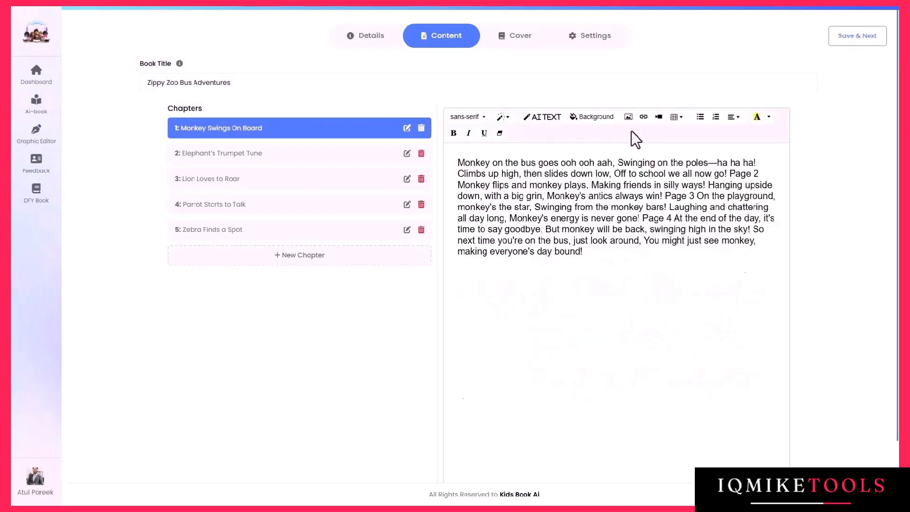
click(626, 120)
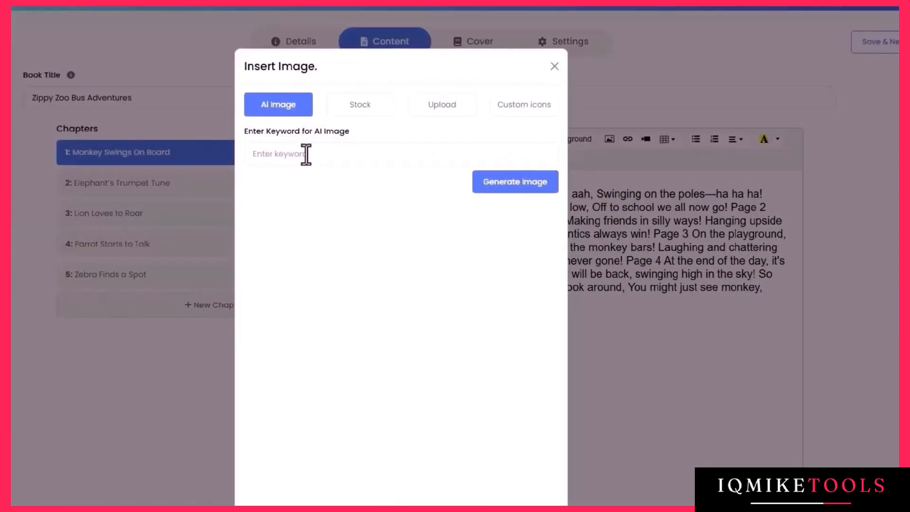
click(515, 181)
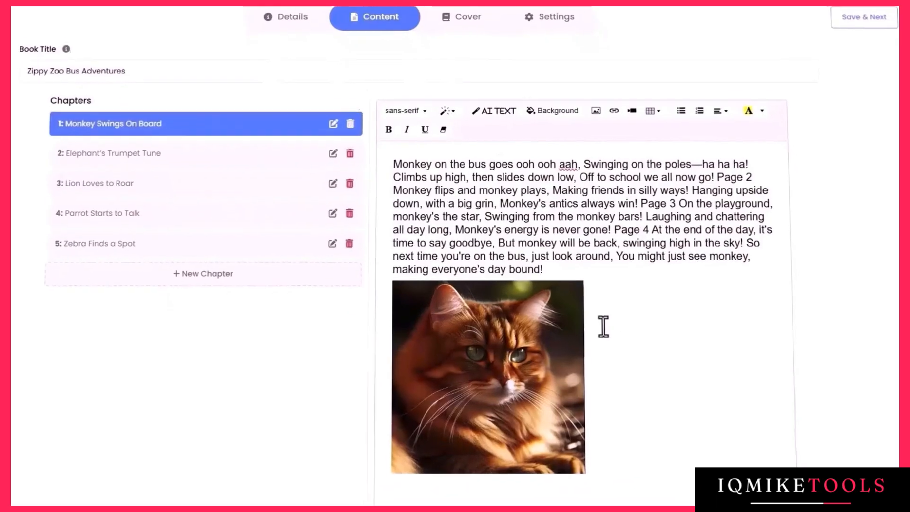
- Search the stock images for "cat" to insert into the chapter
click(609, 139)
click(360, 63)
click(332, 110)
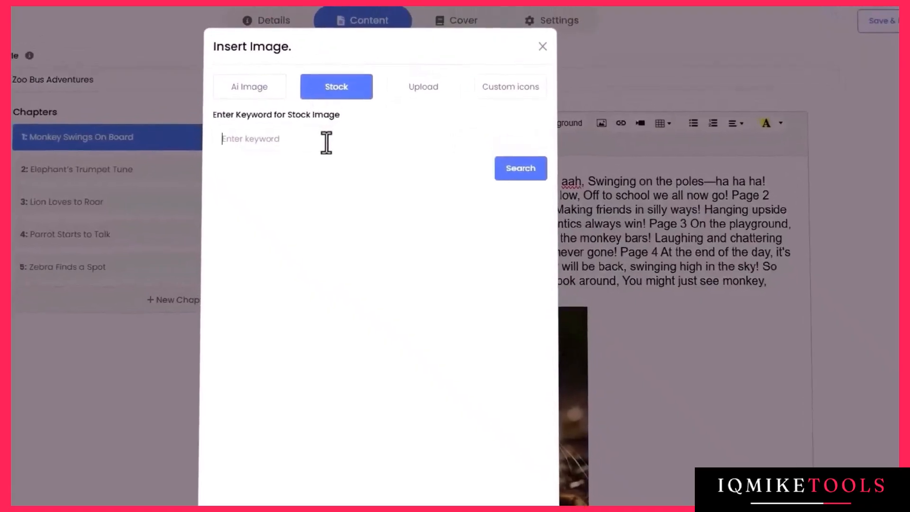
text(cat)
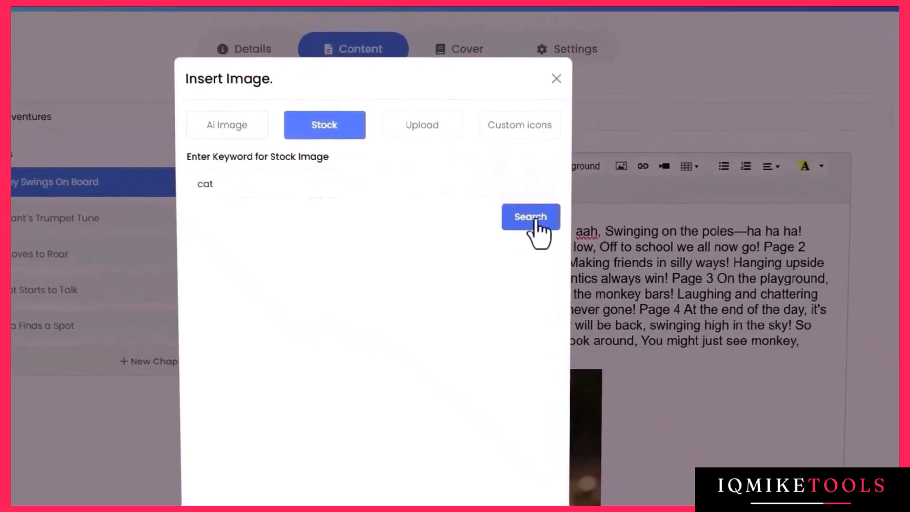
click(534, 219)
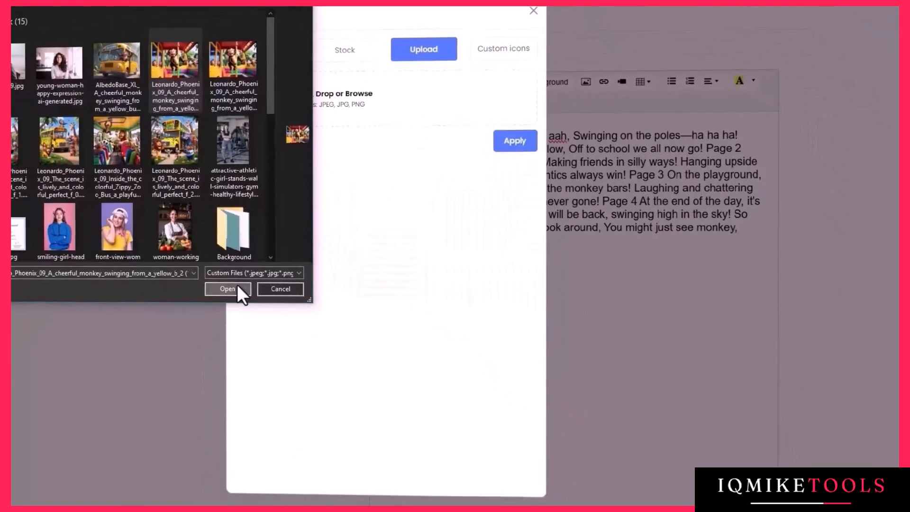
- Choose a monkey image for upload, then try the custom icon of a penguin in a beach chair and remove it
click(227, 289)
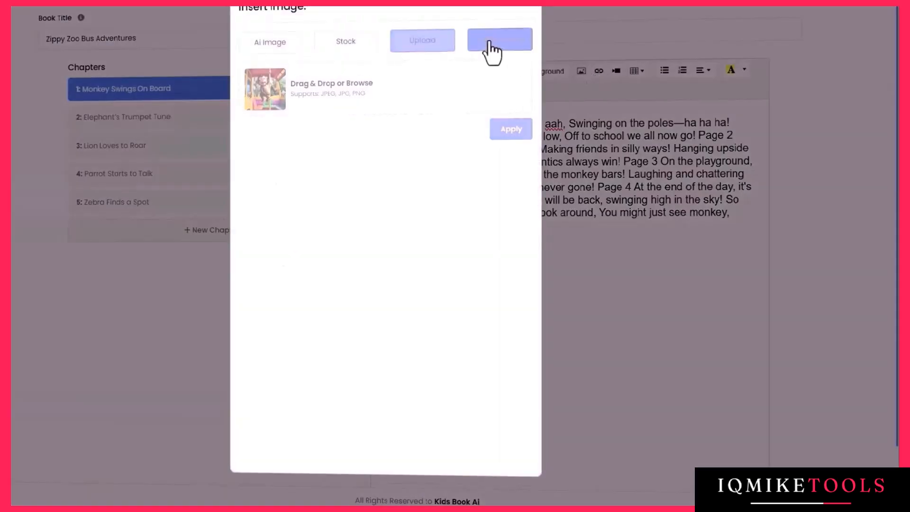
scroll(438, 109, down, 20)
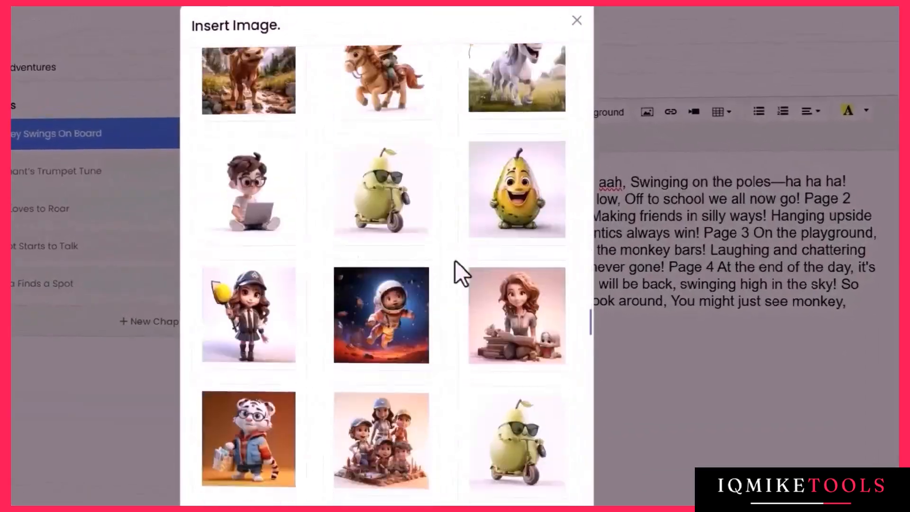
scroll(459, 289, down, 5)
click(463, 321)
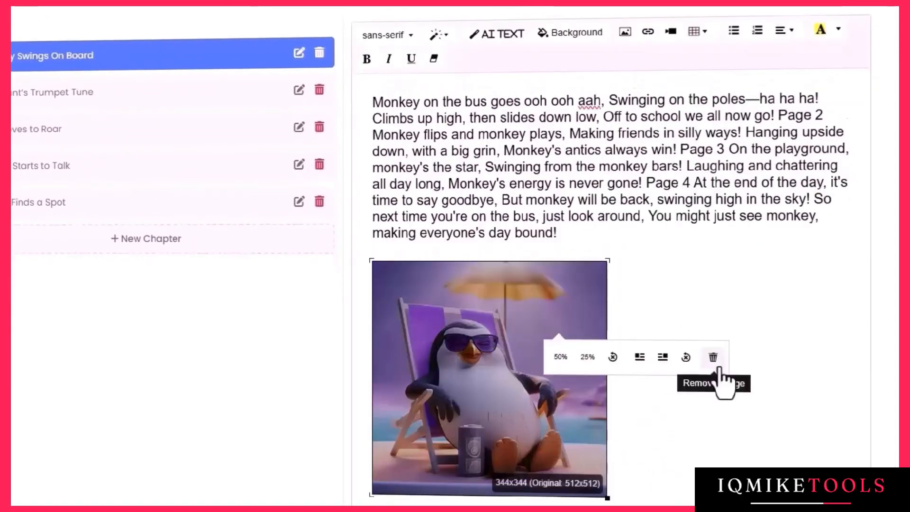
click(719, 370)
- Insert a link with the display text "kids books" pointing to the book-reader page bright-mind-learning-for-life
click(646, 39)
text(kids books)
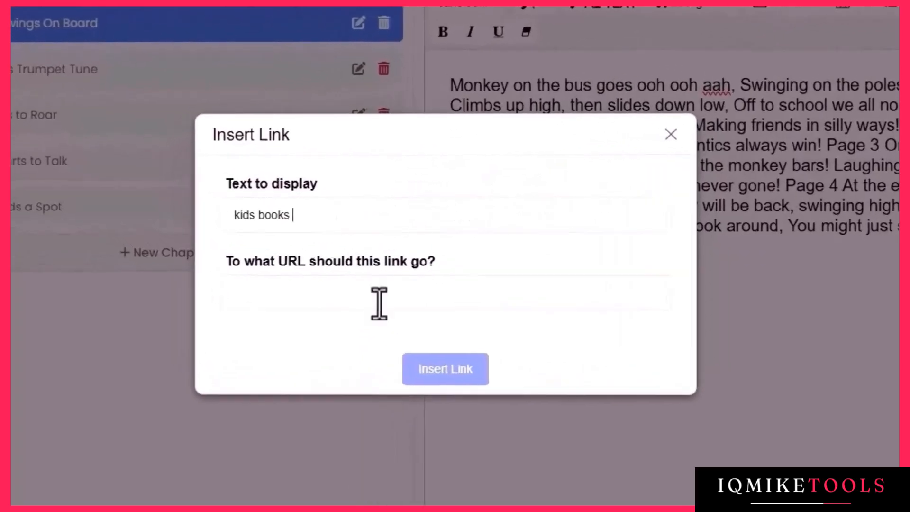
click(305, 276)
text(https://atulpareek.kidsbookai.com//book-reader/bright-mind-learning-for-life)
click(432, 396)
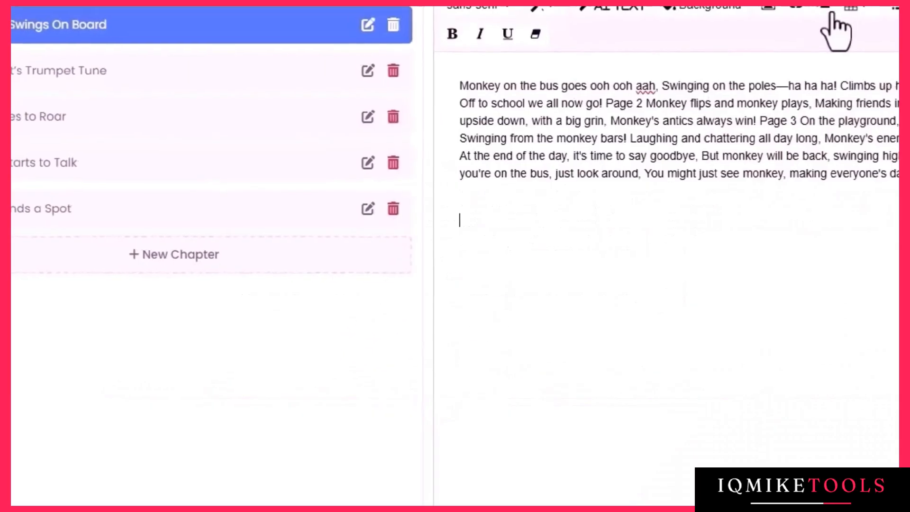
click(769, 43)
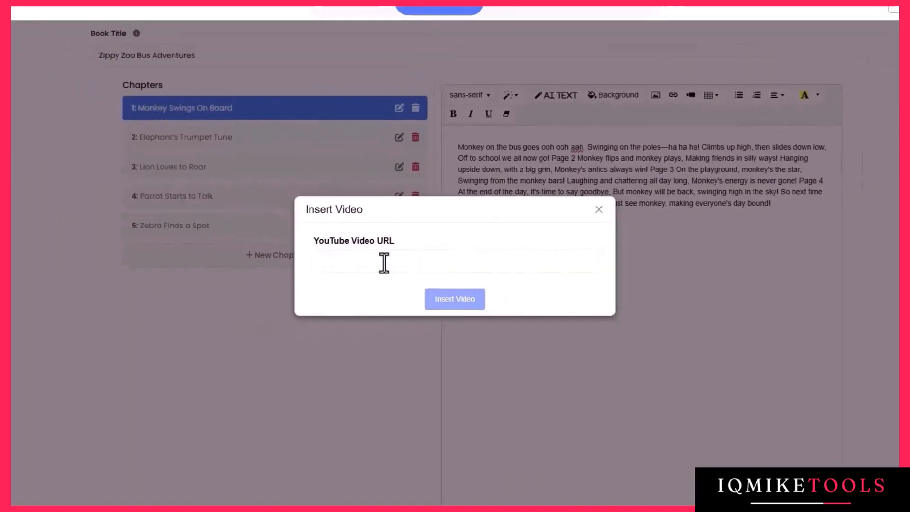
text(https://www.youtube.com/watch?v=HY-ofY5jlO4)
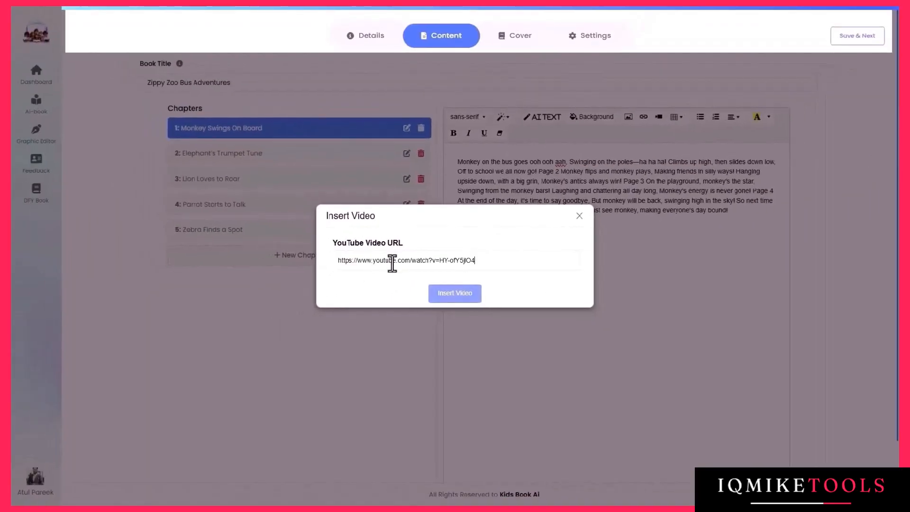
click(467, 297)
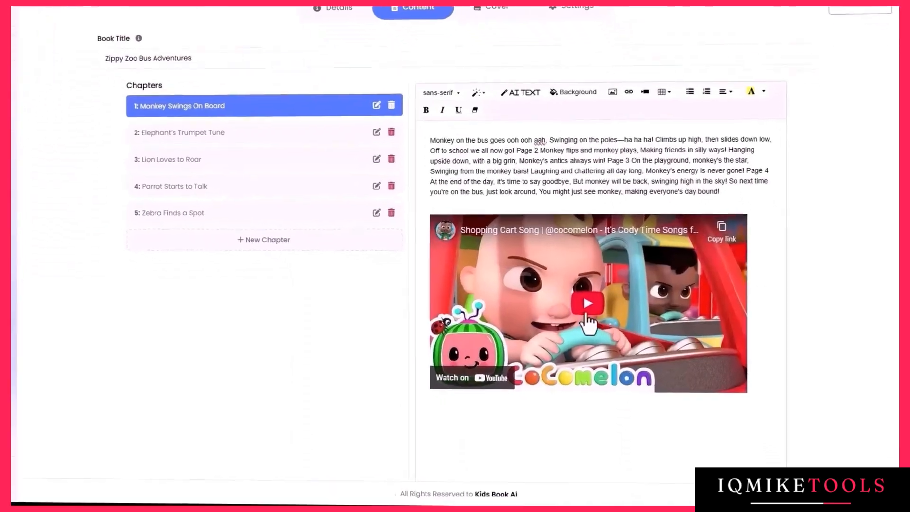
click(548, 384)
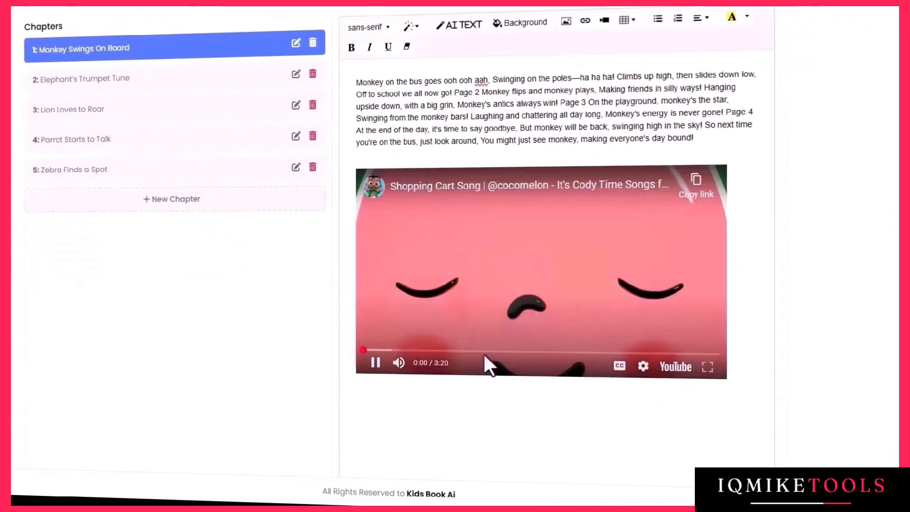
click(484, 353)
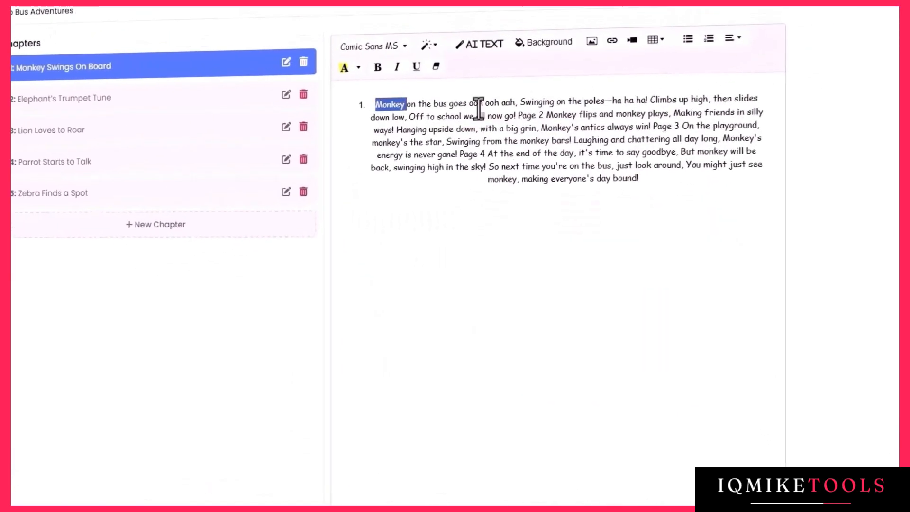
- Try text formatting and colours on the chapter's opening words, then clear their bold, italic and underline styling
drag(482, 106, 505, 106)
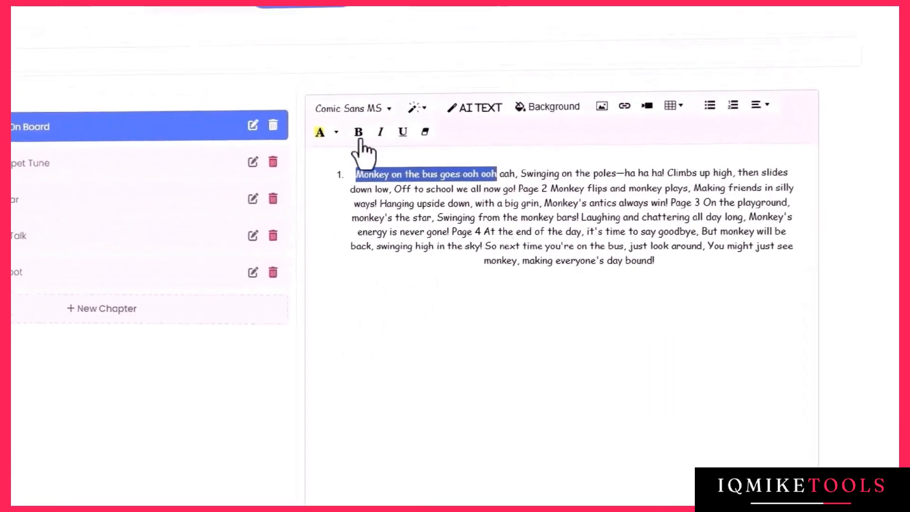
click(312, 200)
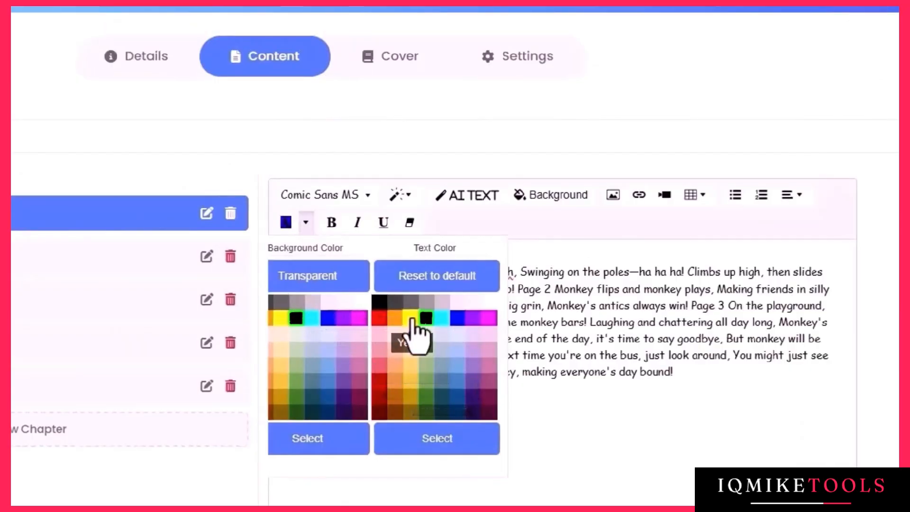
click(546, 290)
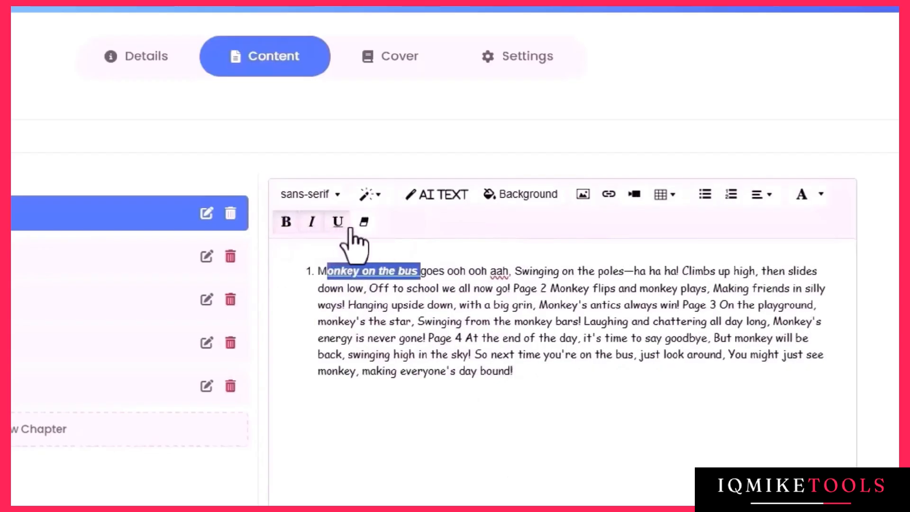
click(363, 222)
click(369, 256)
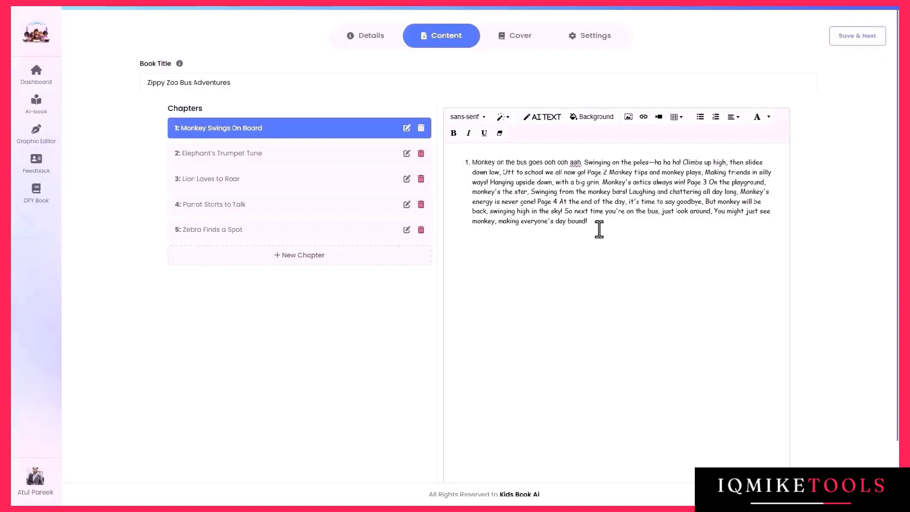
- Undo the recent chapter text changes to bring back the centred four-line monkey rhyme
key(ctrl+z)
key(ctrl+z)
key(ctrl+z)
key(ctrl+z)
key(ctrl+z)
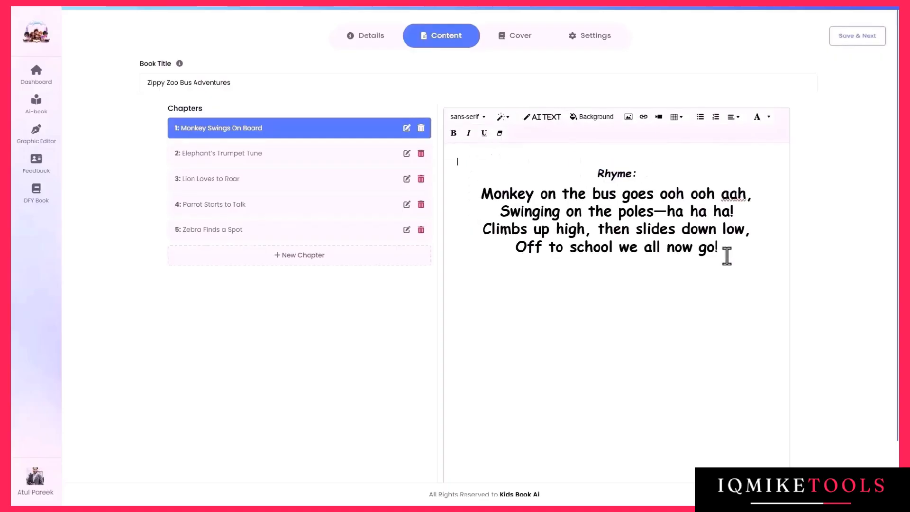
- Upload the image file Chaper 1.1.jpg and insert it on a new line below the monkey rhyme
click(726, 256)
key(Return)
click(647, 116)
click(501, 75)
click(477, 99)
click(301, 67)
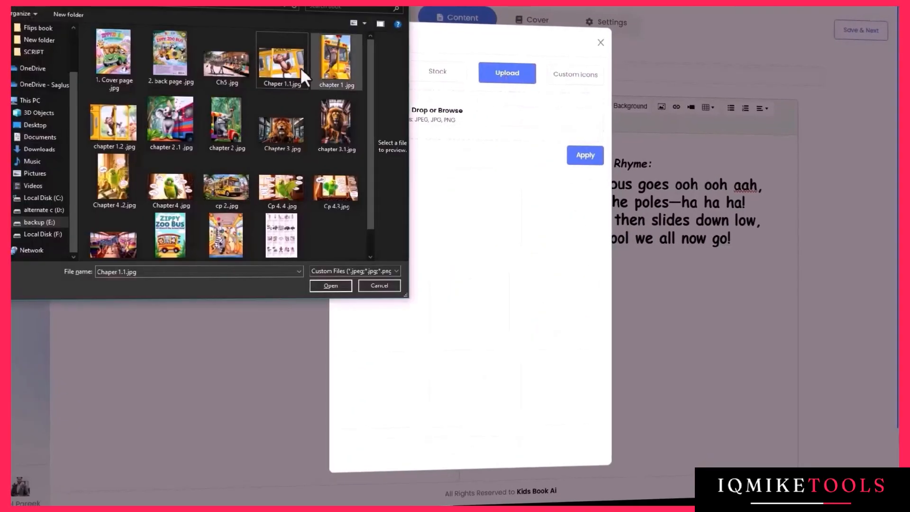
click(330, 285)
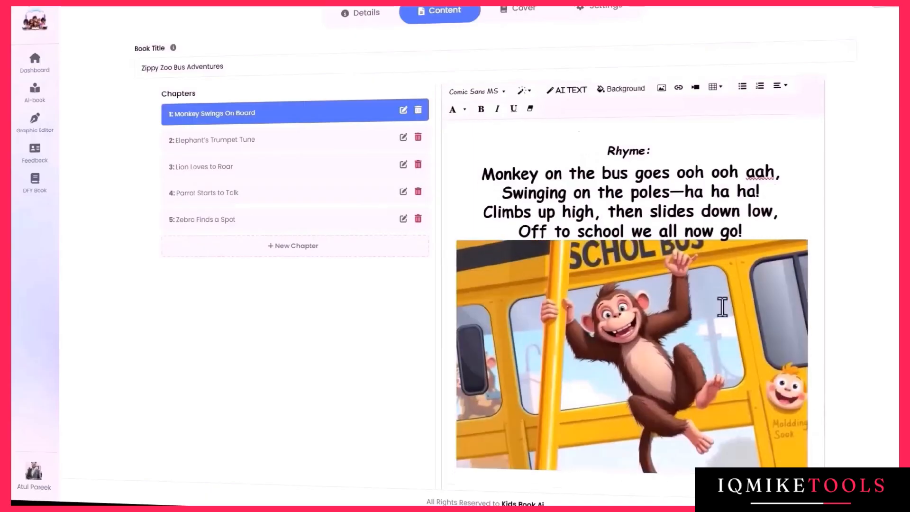
- Apply the static teal background template with the running boy and plants, and add a new page to the chapter
scroll(721, 307, down, 1)
click(590, 42)
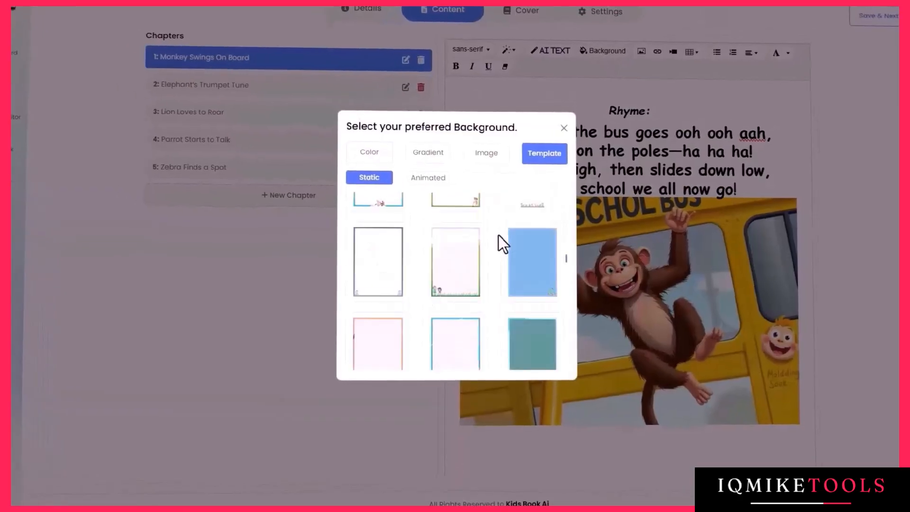
click(502, 238)
scroll(406, 385, down, 2)
click(630, 454)
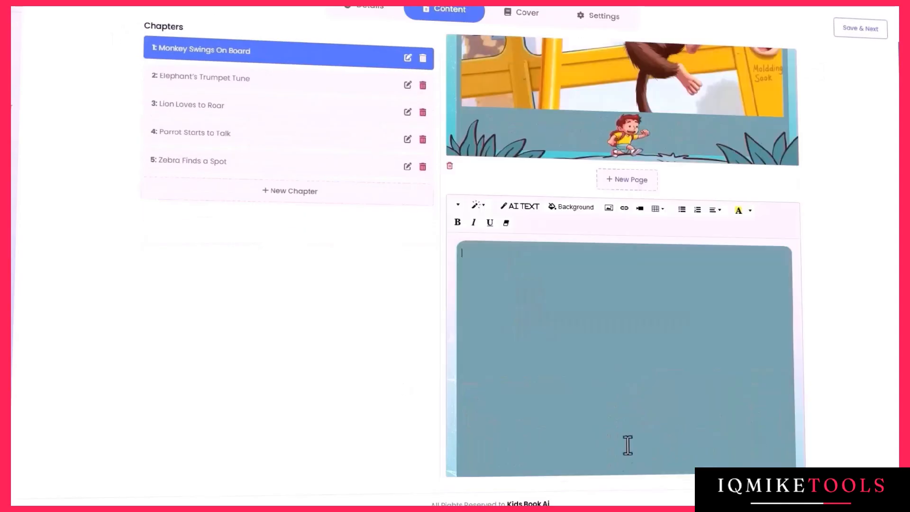
- Upload the image file chapter 1.2 .jpg and insert it on the chapter's new page
scroll(772, 363, down, 1)
click(656, 160)
click(495, 63)
click(442, 134)
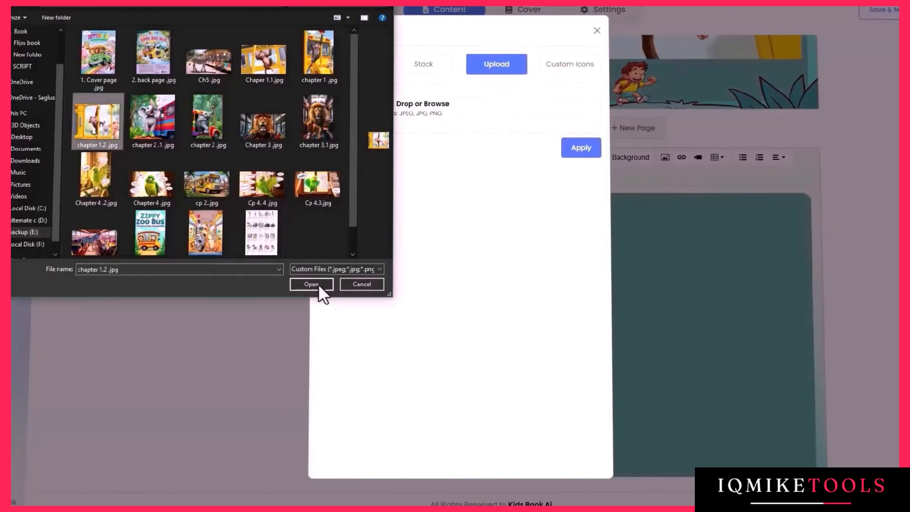
click(317, 284)
click(581, 148)
scroll(697, 271, down, 3)
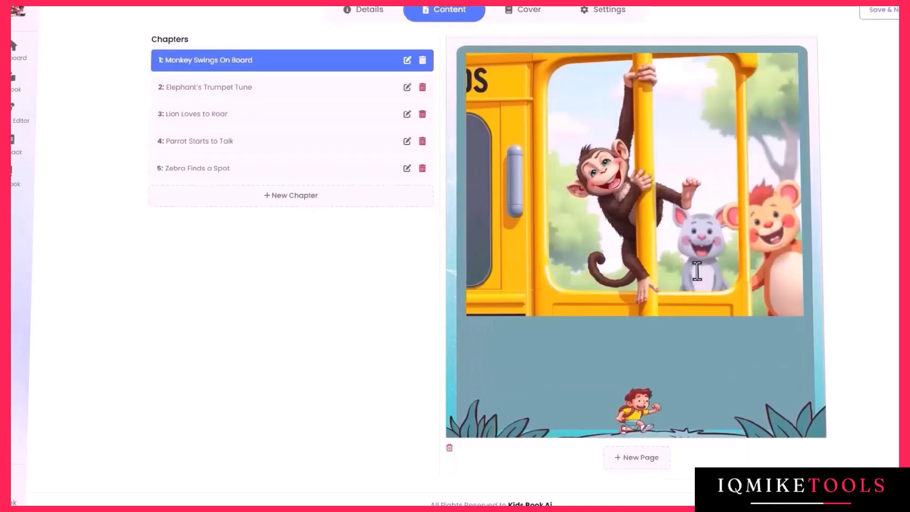
- Insert three custom icons of a boy doing kitchen chores on a Zebra Finds a Spot page, resized to fit in one row
scroll(697, 271, down, 8)
click(644, 106)
click(561, 74)
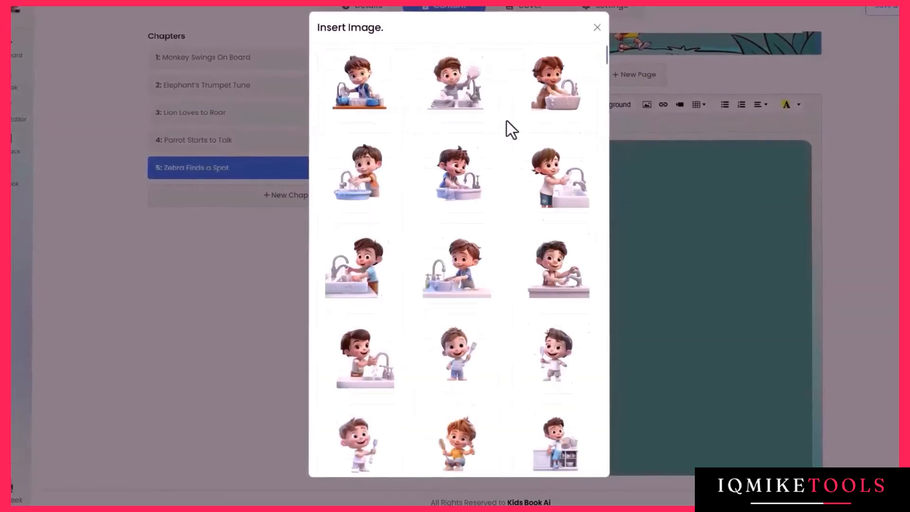
scroll(509, 128, down, 20)
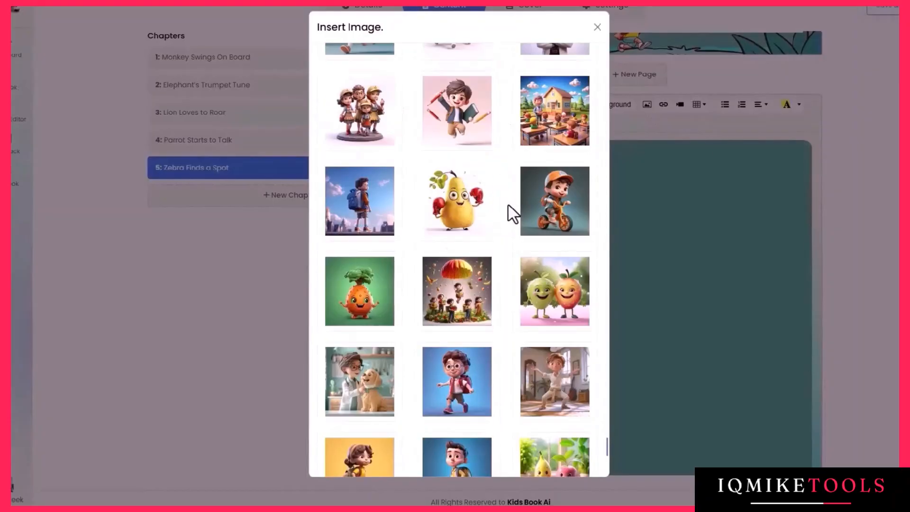
scroll(510, 207, up, 20)
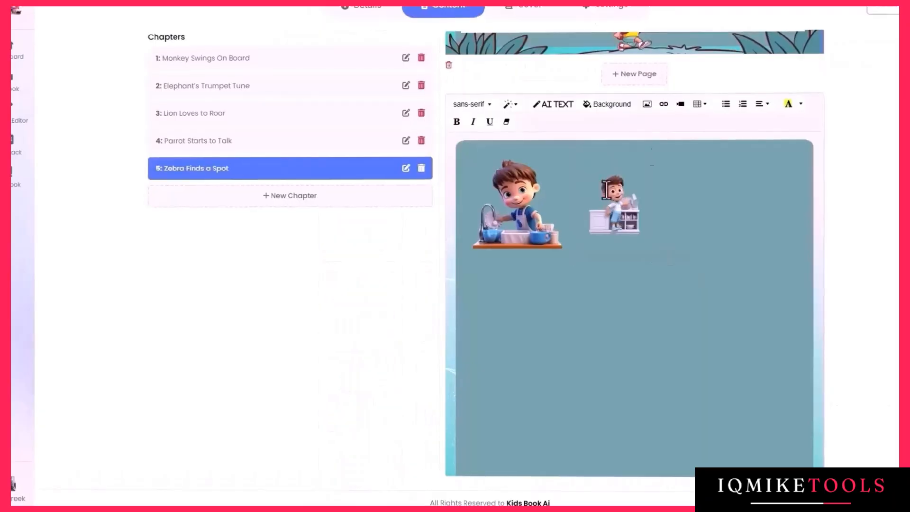
drag(652, 244, 681, 262)
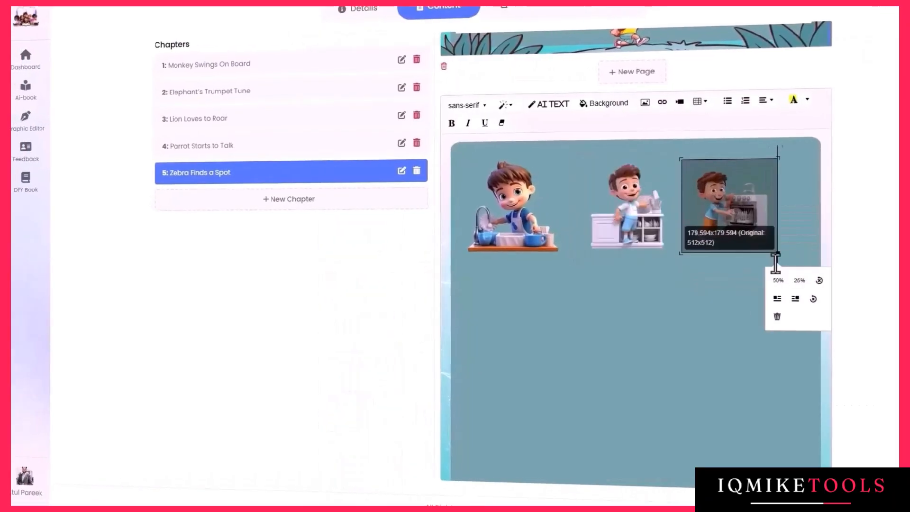
click(804, 223)
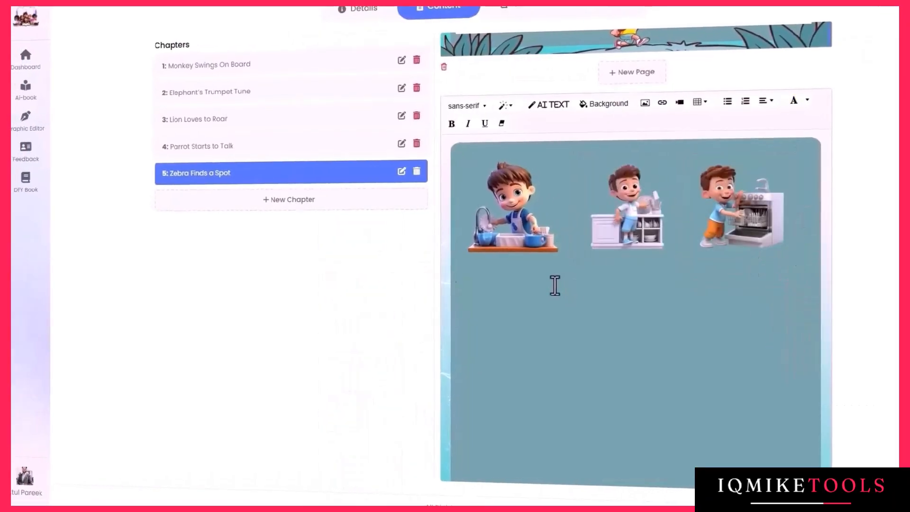
- Insert a link with the display text "kids kitchen set" and centre it below the three boy icons
click(662, 102)
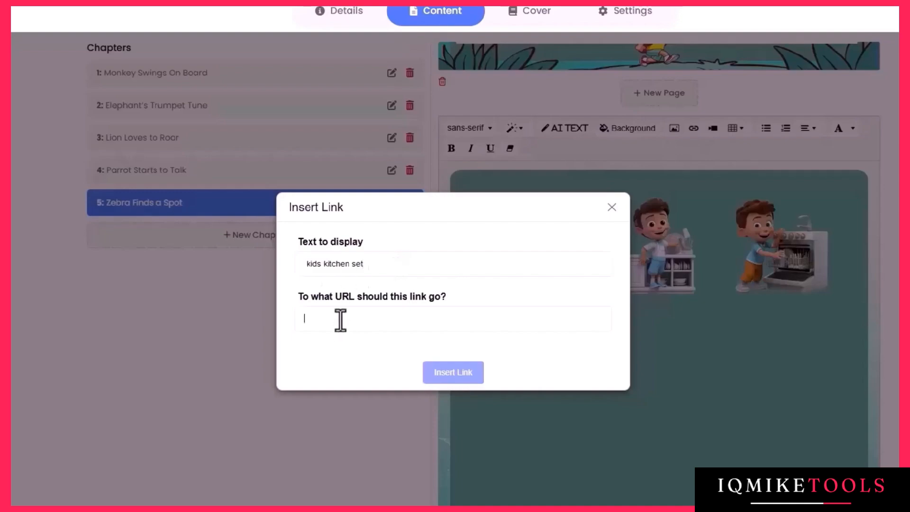
key(ctrl+v)
click(453, 371)
click(807, 128)
click(690, 373)
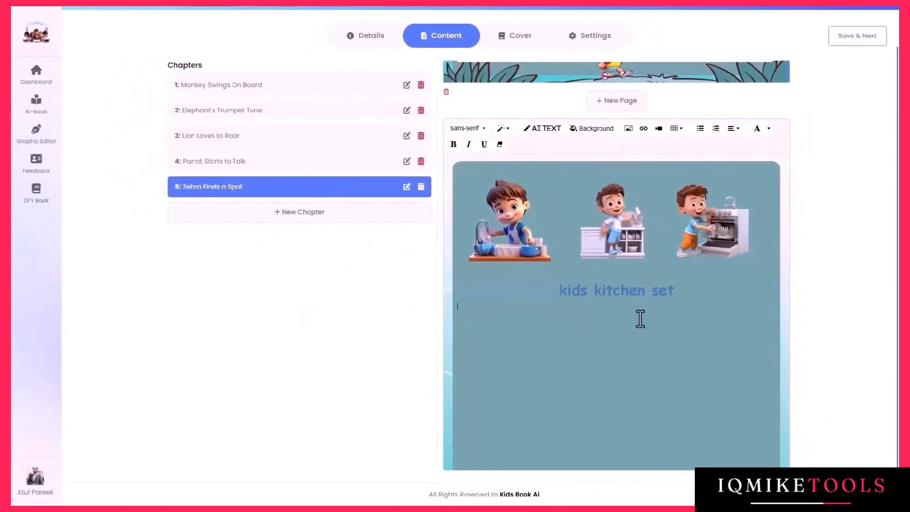
- Change the "kids kitchen set" link text to dark blue
drag(587, 335, 753, 326)
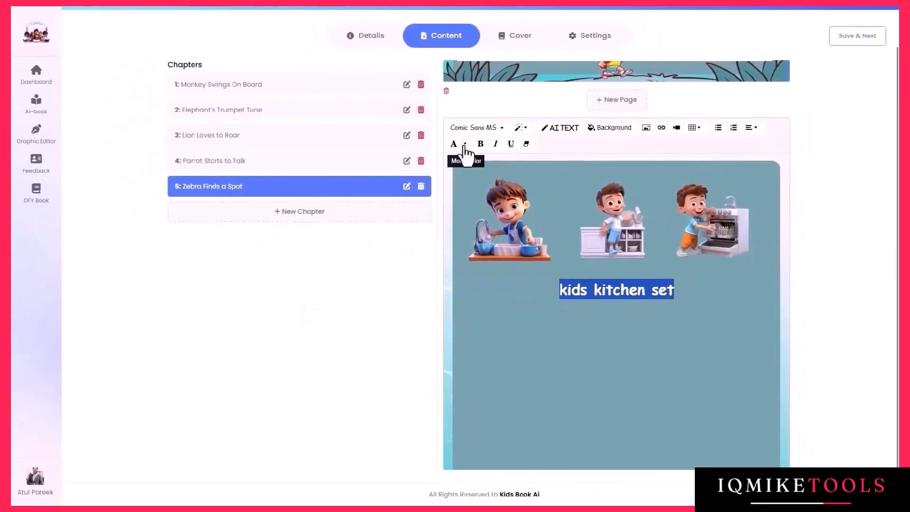
click(464, 144)
click(633, 316)
- Upload portrait-kids-pretend-heroic-feats.jpg from the Product image folder and insert it below the kitchen set link
click(626, 128)
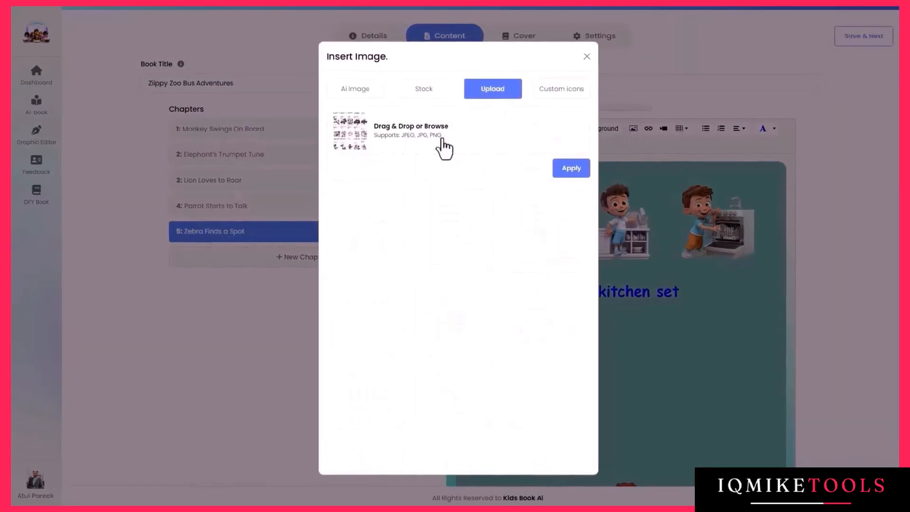
click(441, 140)
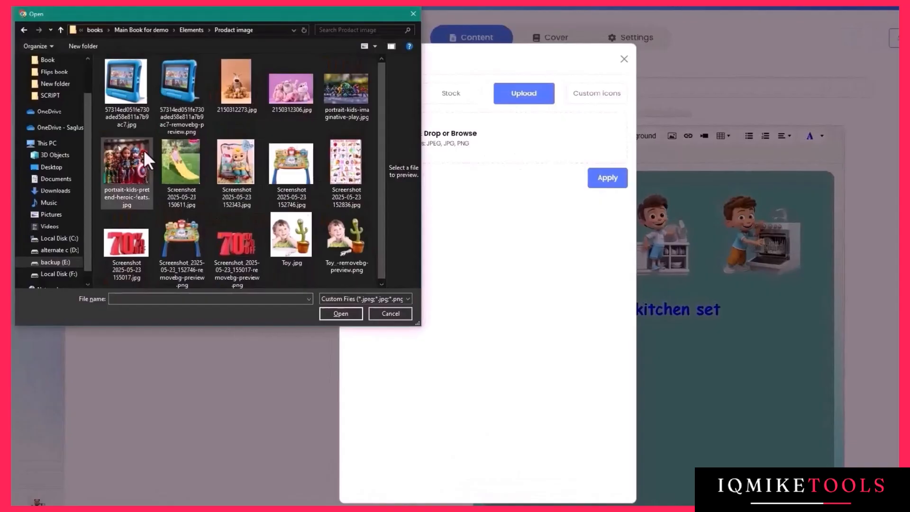
click(143, 150)
click(341, 313)
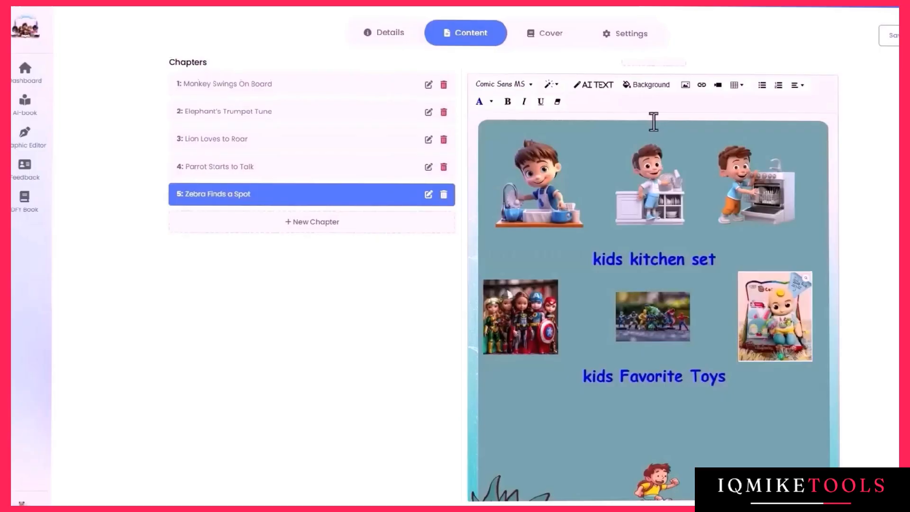
- Add a page with the embedded Shopping Cart Song YouTube video to Zebra Finds a Spot, and save the book content
click(636, 477)
click(681, 71)
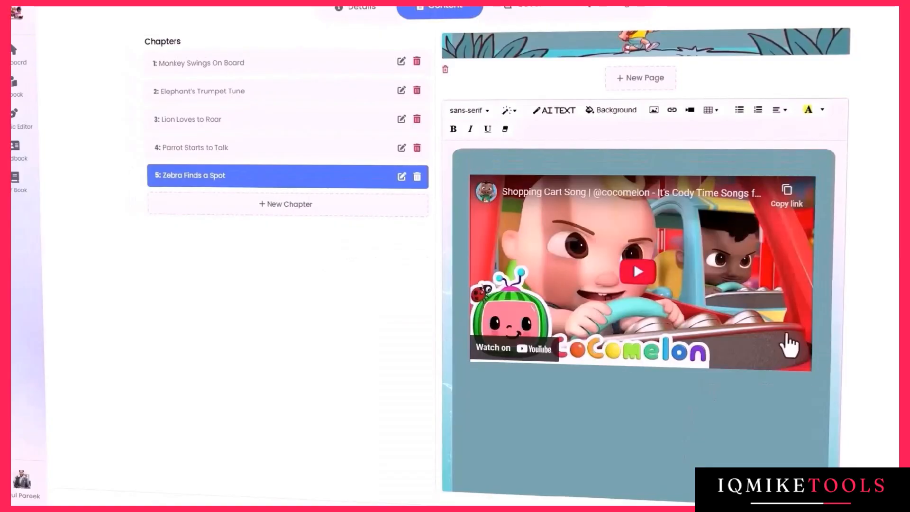
click(789, 346)
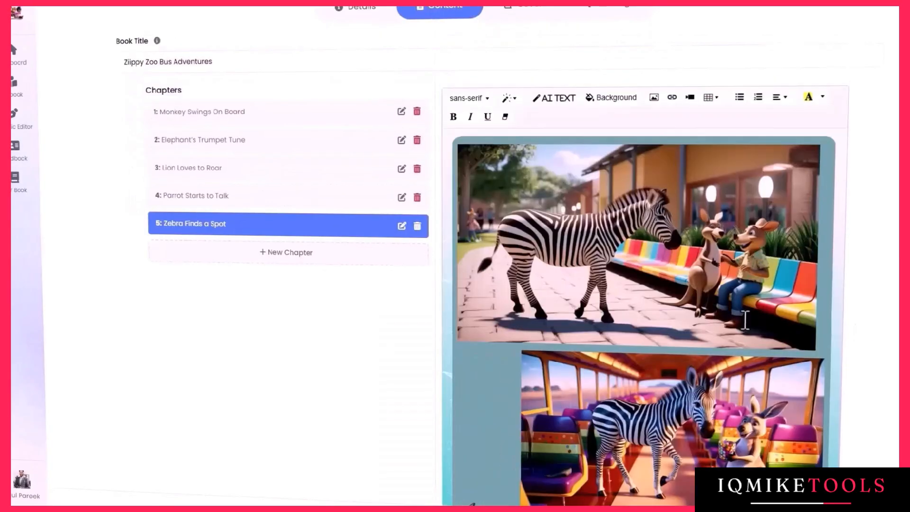
click(856, 43)
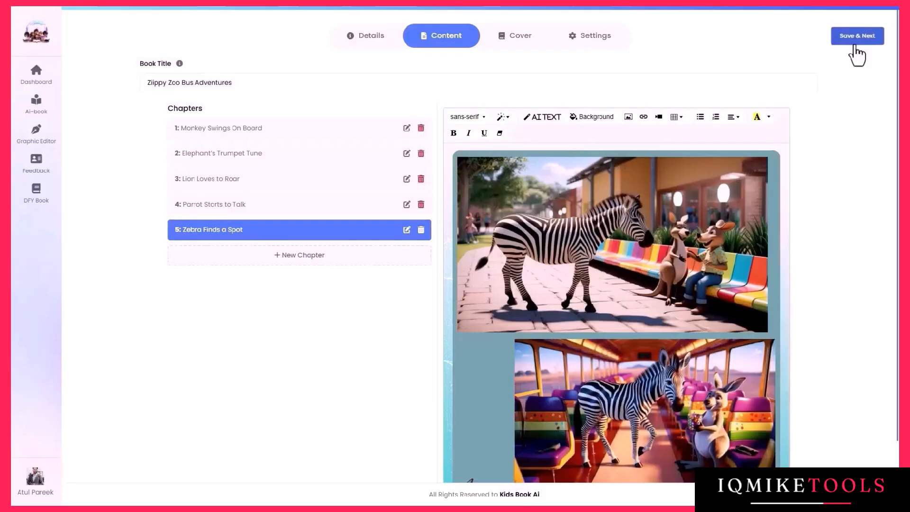
- Save the content, go on to the cover stage, and generate AI front and back covers from the prompt "Zippy Zoo Bus Adventures"
click(855, 44)
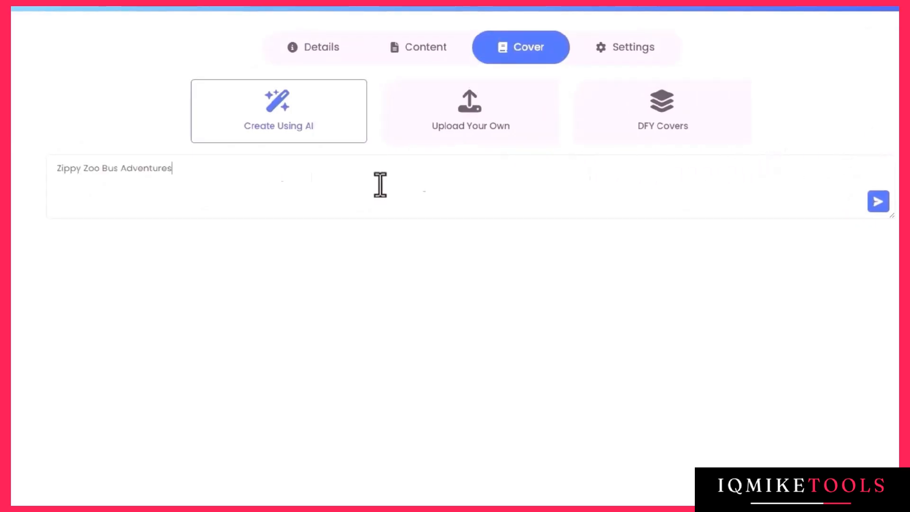
click(877, 204)
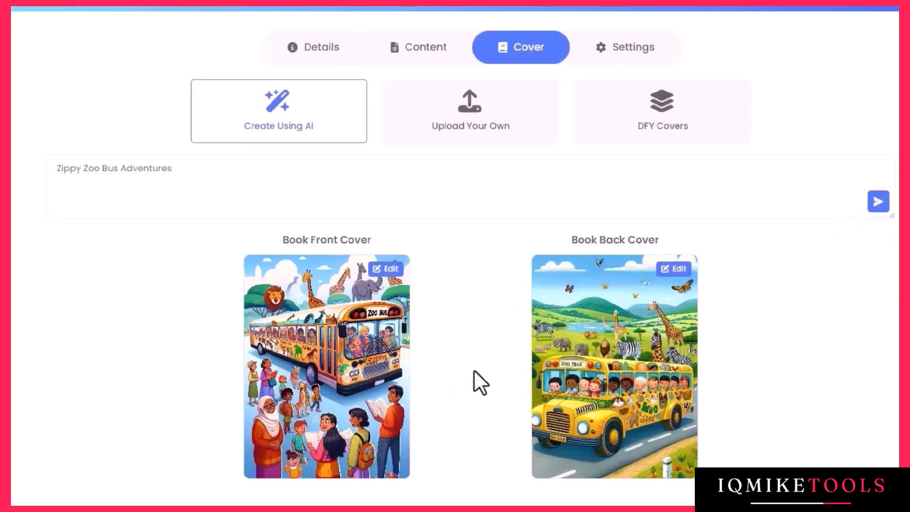
- Replace the front and back covers with own uploads, using the Zippy Zoo Bus banner image for the front and the back page image for the back
click(471, 111)
click(225, 186)
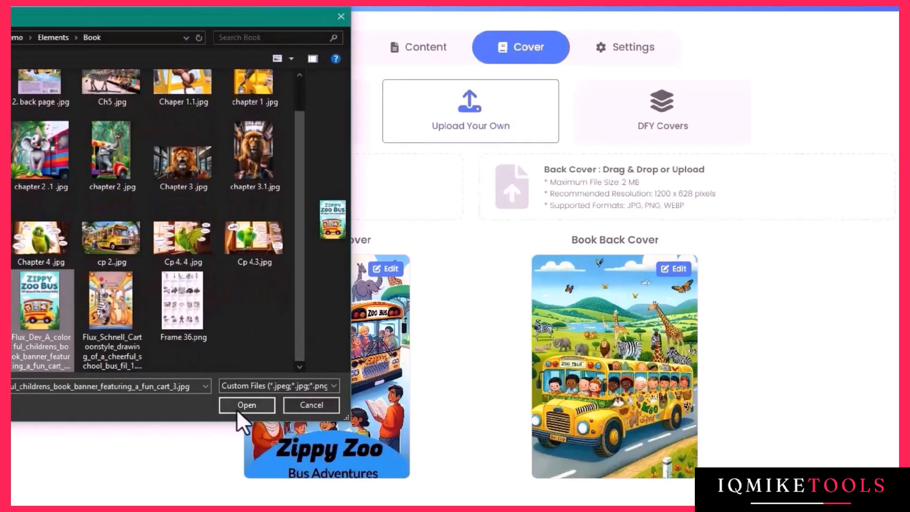
click(238, 409)
click(607, 196)
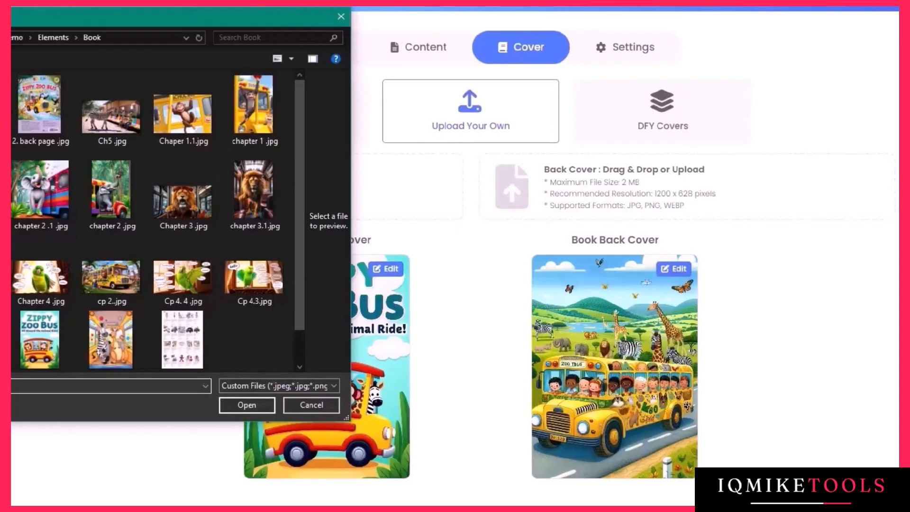
click(249, 406)
- Apply the ready-made "The Zoo Crew" design from the DFY covers
click(659, 131)
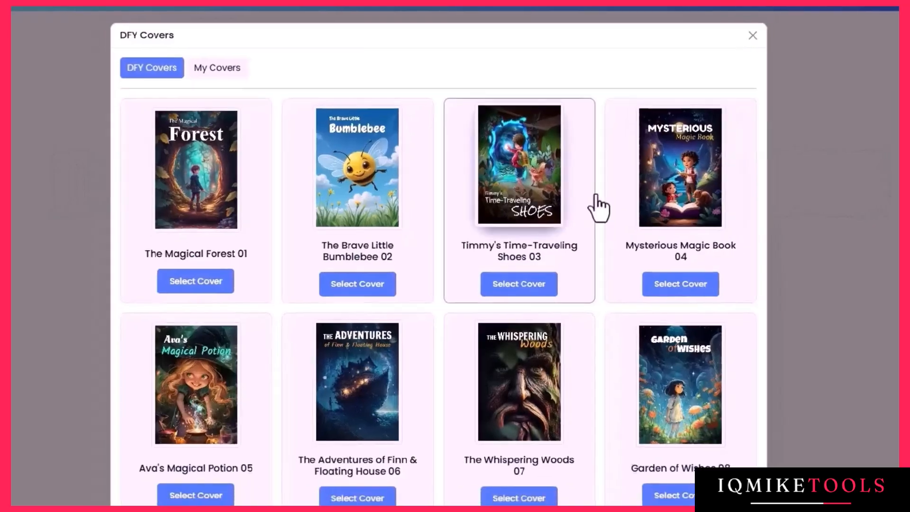
scroll(599, 207, down, 15)
click(644, 370)
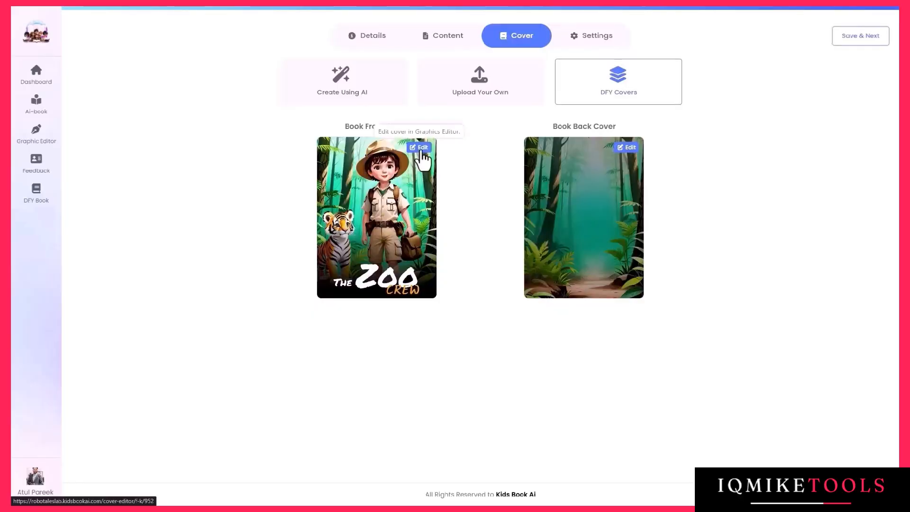
- Open the front cover for editing, delete the word "The", and change the large white title text to "Zippy"
click(421, 148)
click(438, 397)
key(Delete)
drag(553, 396, 483, 395)
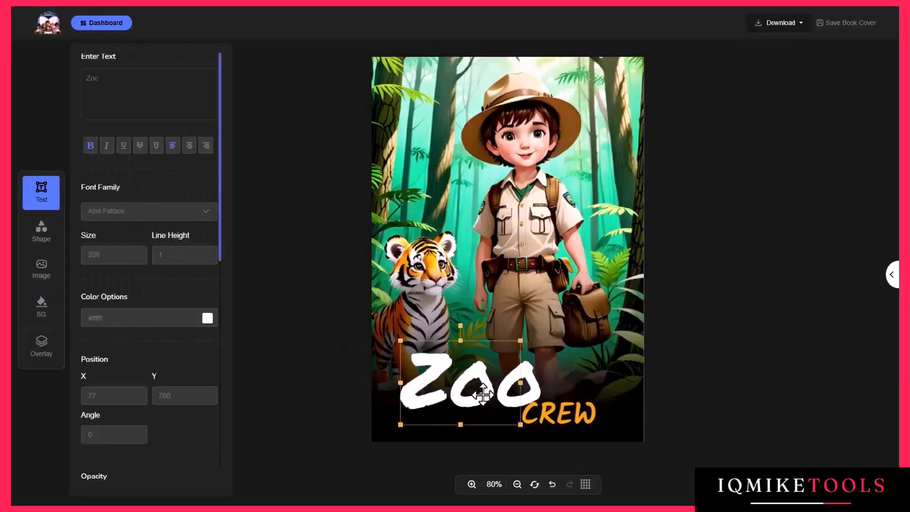
text(Zippy)
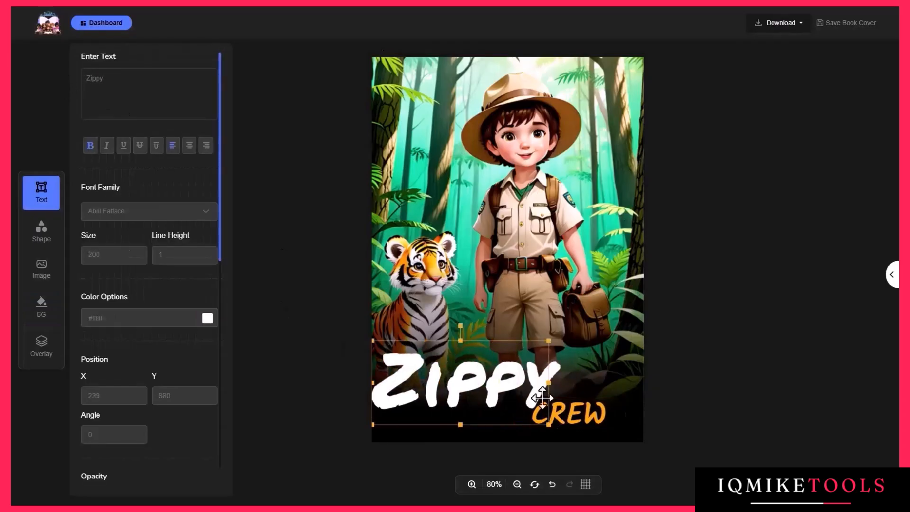
- Change the orange cover word "CREW" to "Zoo", move both title words slightly upward on the cover, and save the book cover
click(542, 397)
drag(142, 87, 36, 61)
text(Zoo)
drag(530, 382, 536, 352)
drag(582, 413, 566, 388)
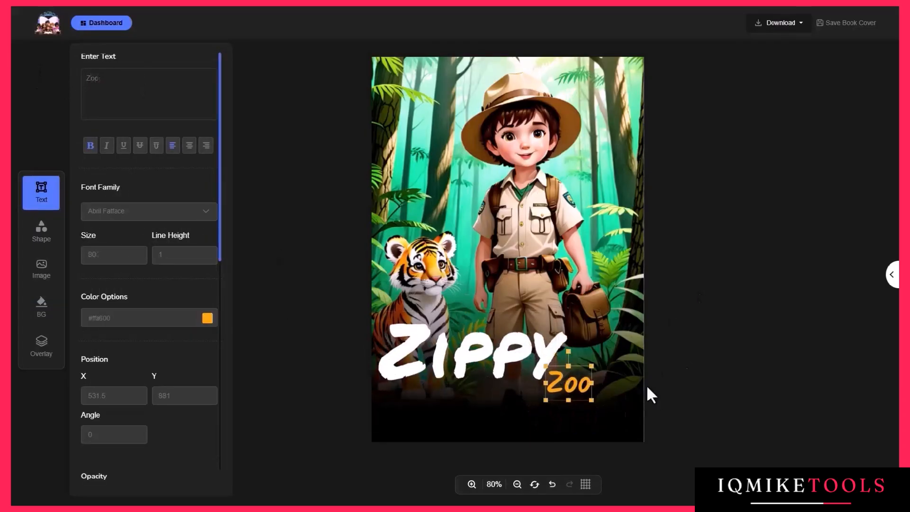
click(846, 23)
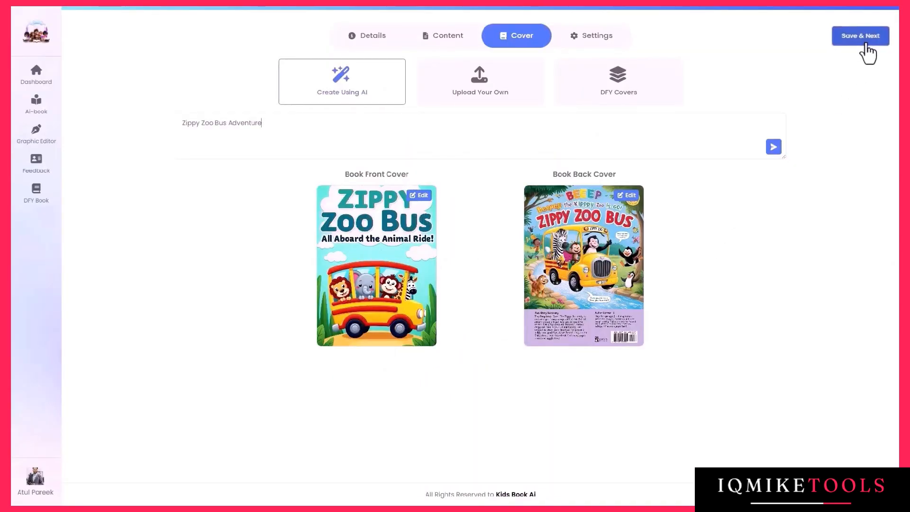
- Save the cover stage and upload the Zippy Zoo Bus cover image from the Book folder as the book meta banner
click(865, 45)
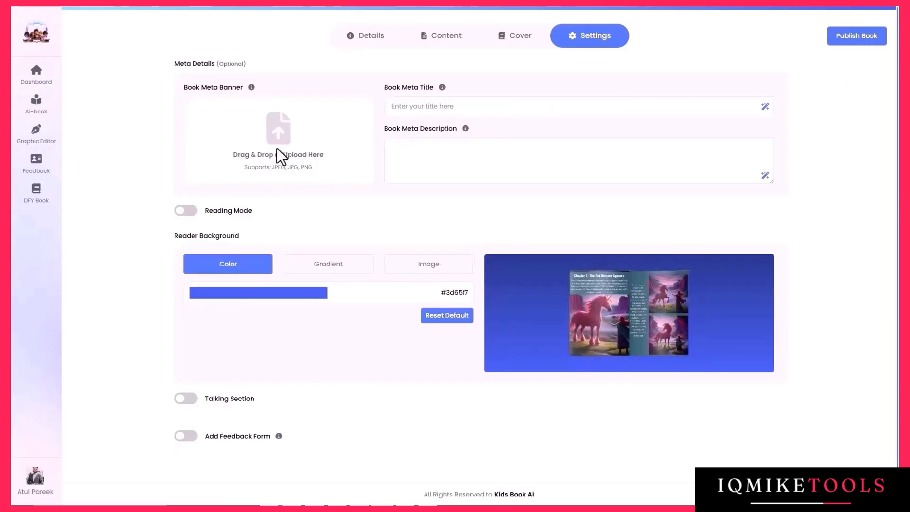
click(331, 155)
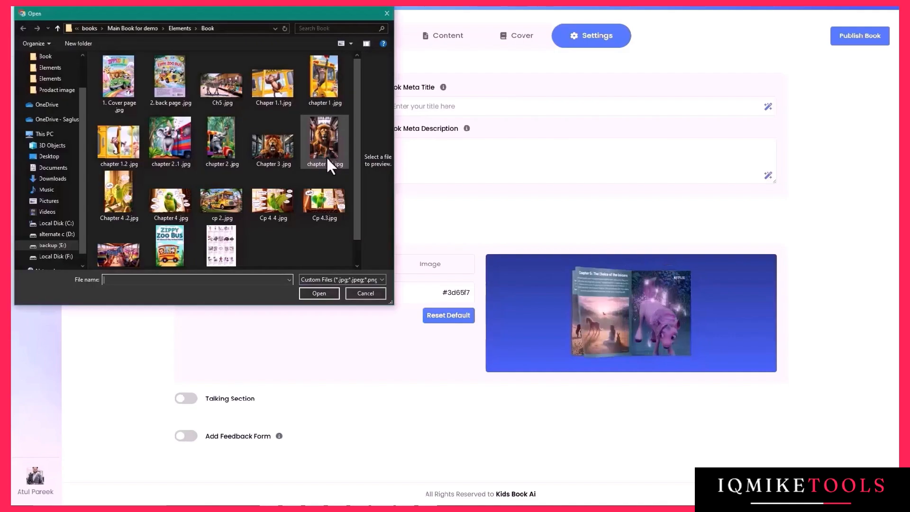
click(187, 235)
scroll(181, 238, down, 1)
click(336, 292)
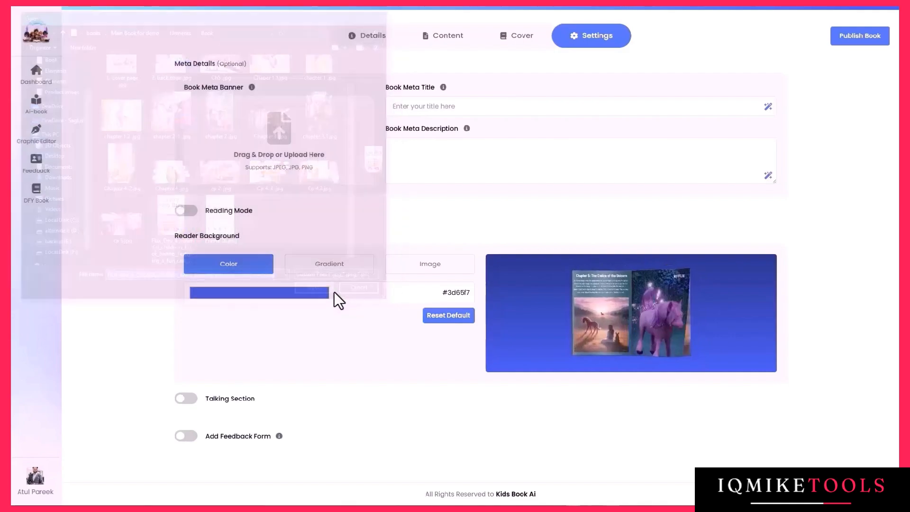
- Enter the meta title "Zippy Zoo Bus – All Aboard the Animal Ride!" and a meta description of the magical bus trips, and have AI rewrite the description
click(443, 106)
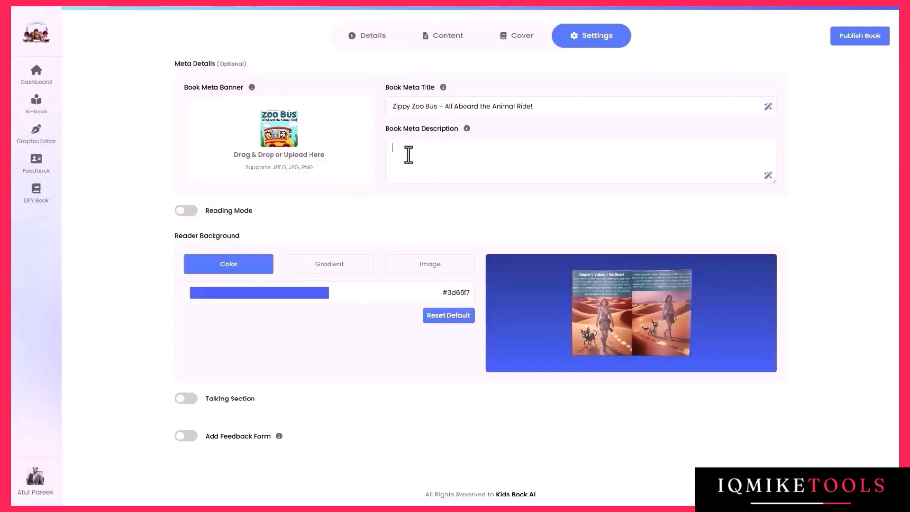
text(Zippy Zoo Bus Adventures is a fun and colorful kids' book about a magical bus that takes animal friends on exciting trips around the world! Each page is full of surprises as Zippy the Bus zooms through jungles, deserts, oceans, and snowy mountains—meeting new creatures and learning cool facts along the way. Get ready for a wild ride of friendship, laughter, and discovery!)
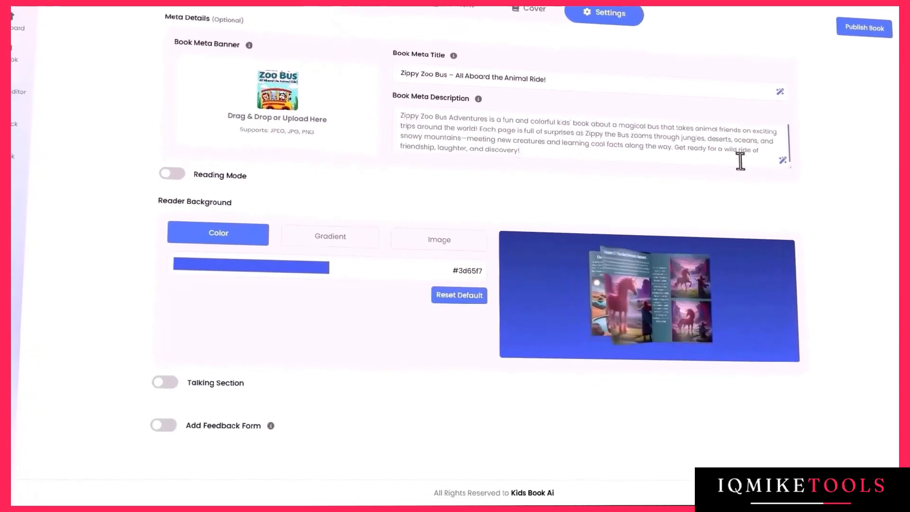
click(782, 161)
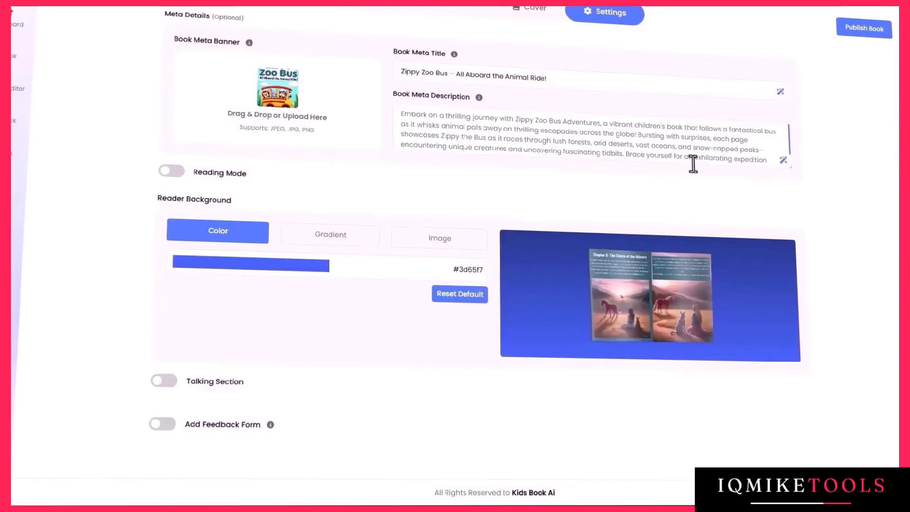
scroll(474, 133, down, 1)
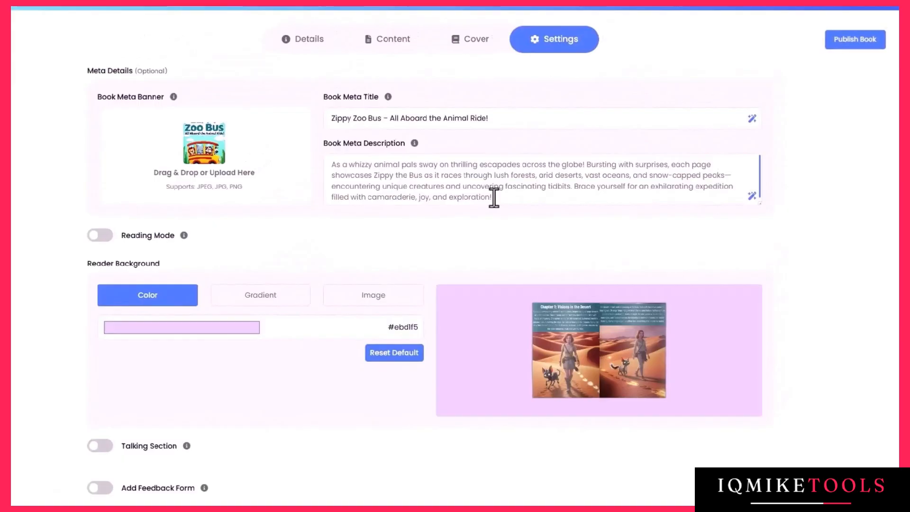
- Turn on Reading Mode with Flip Mode selected and look through the gradient, image and colour options for the reader background
click(102, 236)
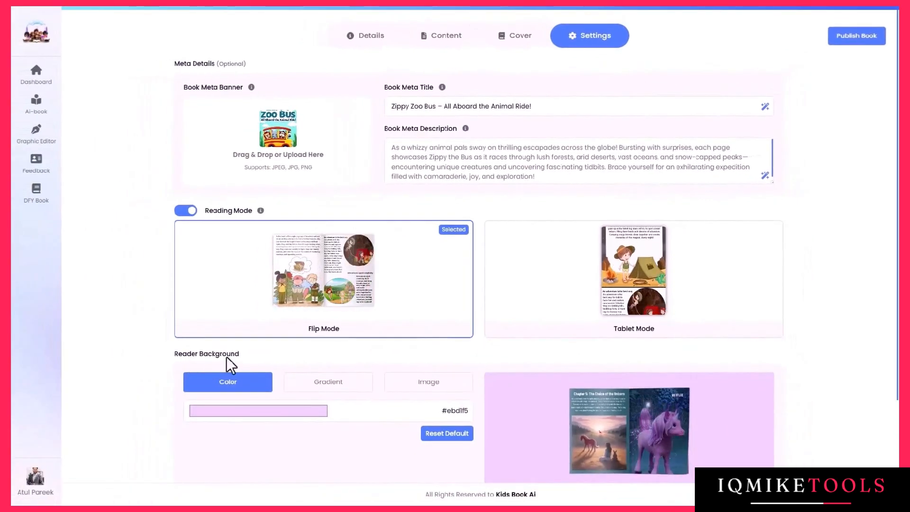
click(336, 388)
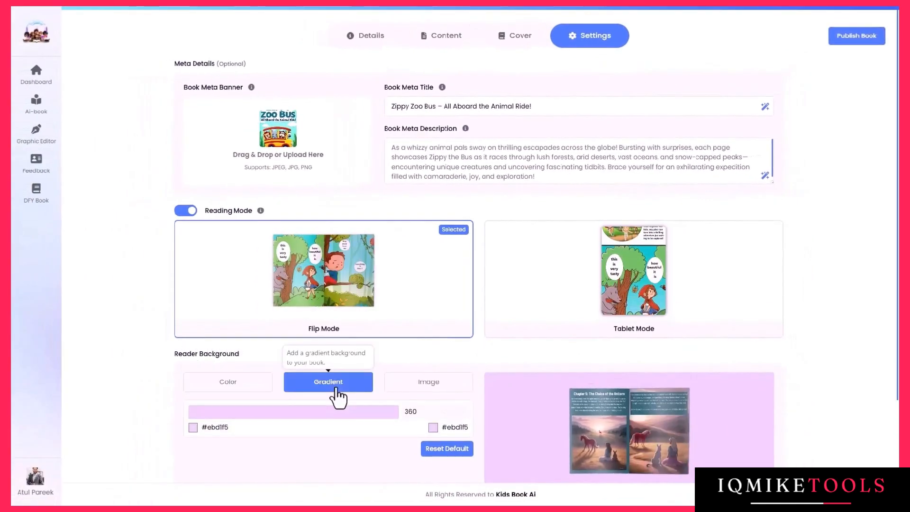
click(432, 389)
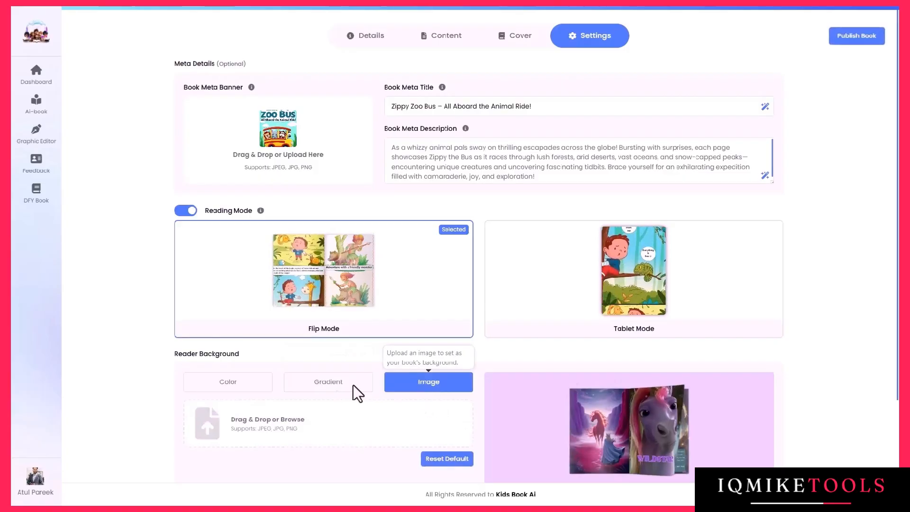
click(224, 386)
- Set the solid reader background colour to dark purple #20032b
click(268, 412)
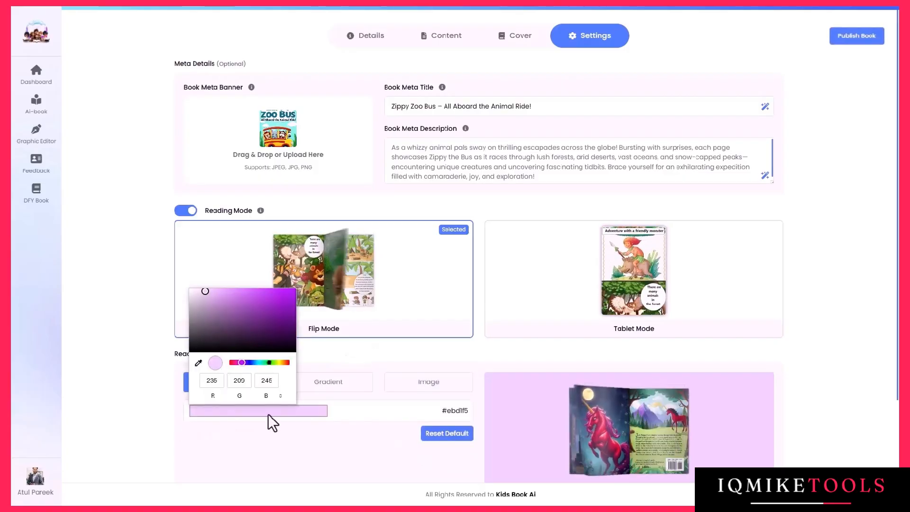
click(263, 317)
click(327, 432)
- Set a gradient reader background running between purple #b700ff and red
scroll(570, 391, down, 2)
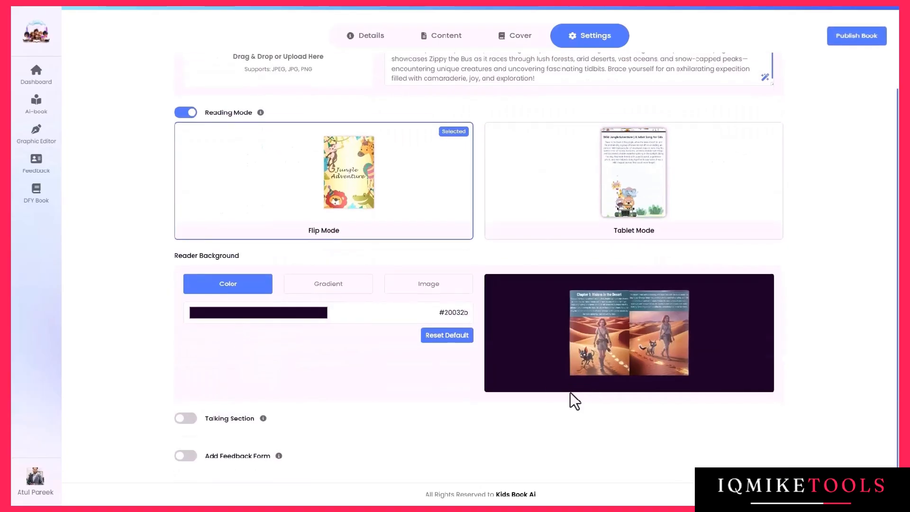
click(329, 287)
click(192, 328)
click(433, 329)
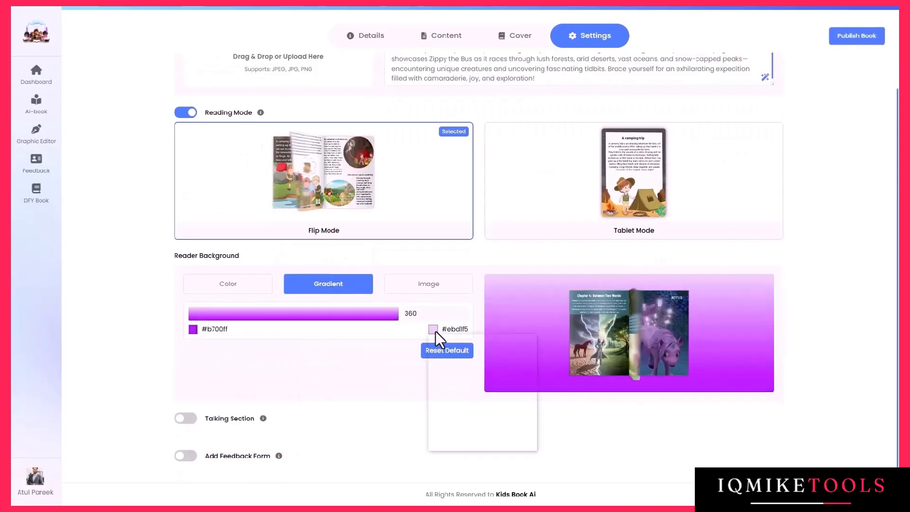
drag(439, 346, 547, 331)
click(539, 327)
- Upload the illustrated sky-and-books picture as the image for the reader background
click(424, 287)
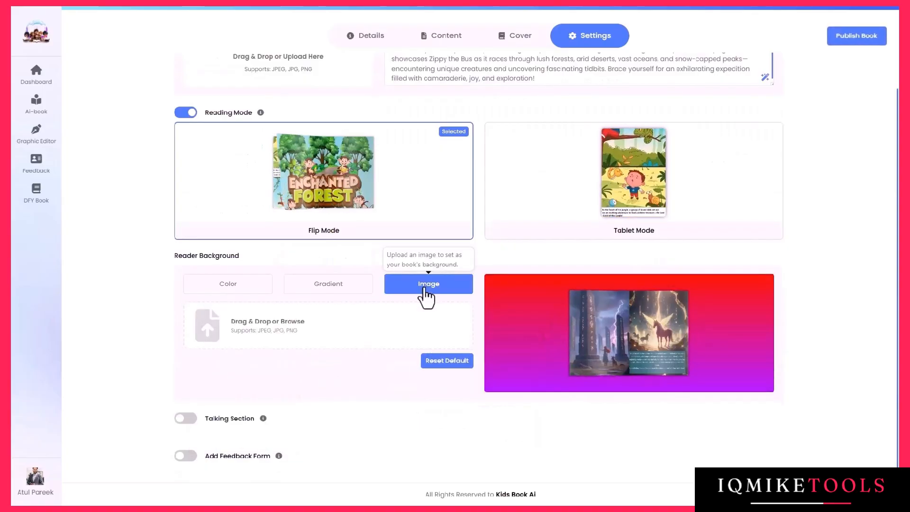
scroll(426, 296, up, 1)
click(268, 383)
double_click(127, 118)
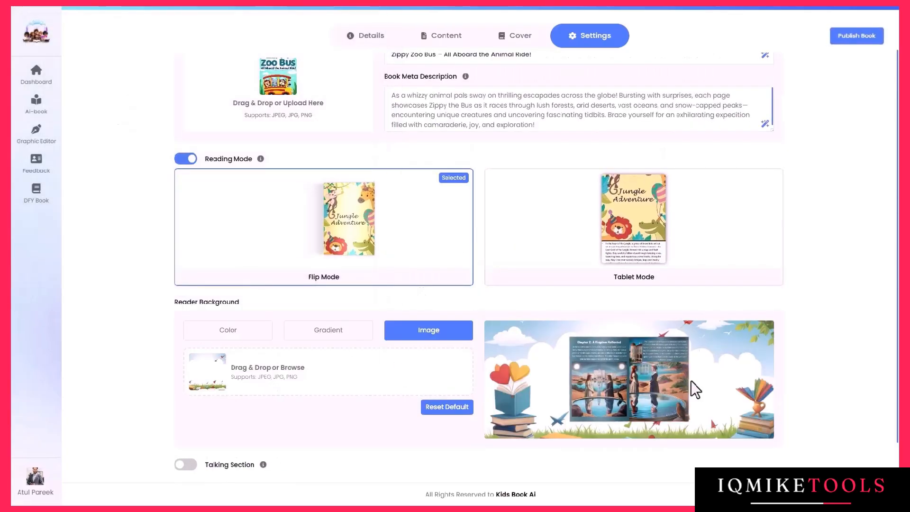
- Turn on the Talking Section with its AI voices for the book
scroll(303, 422, down, 1)
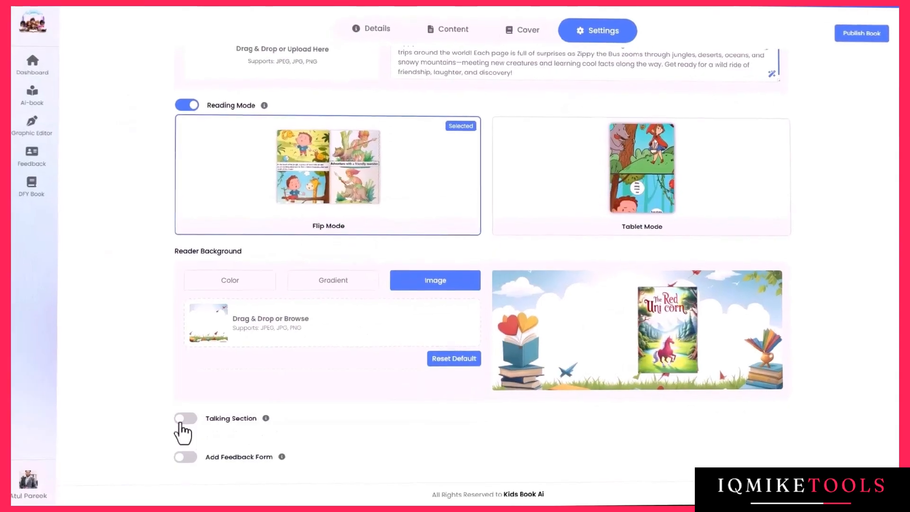
click(185, 417)
scroll(187, 429, down, 3)
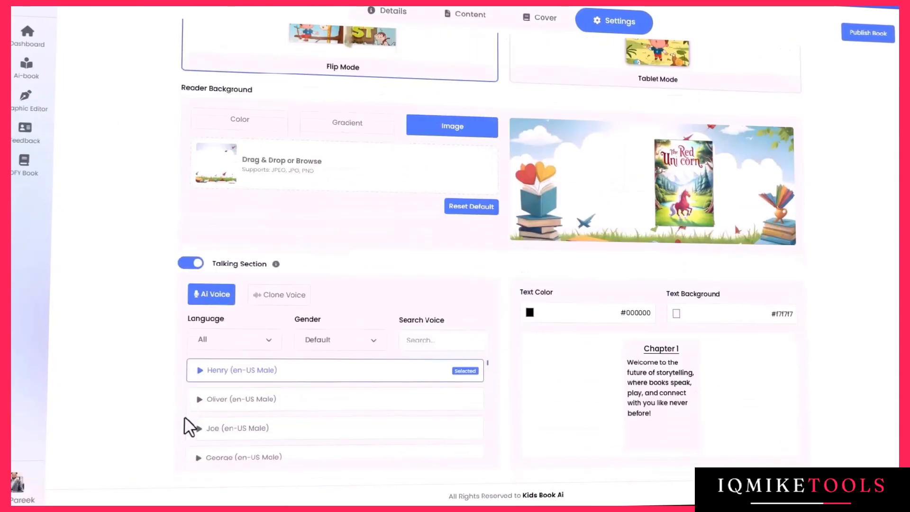
scroll(188, 422, down, 1)
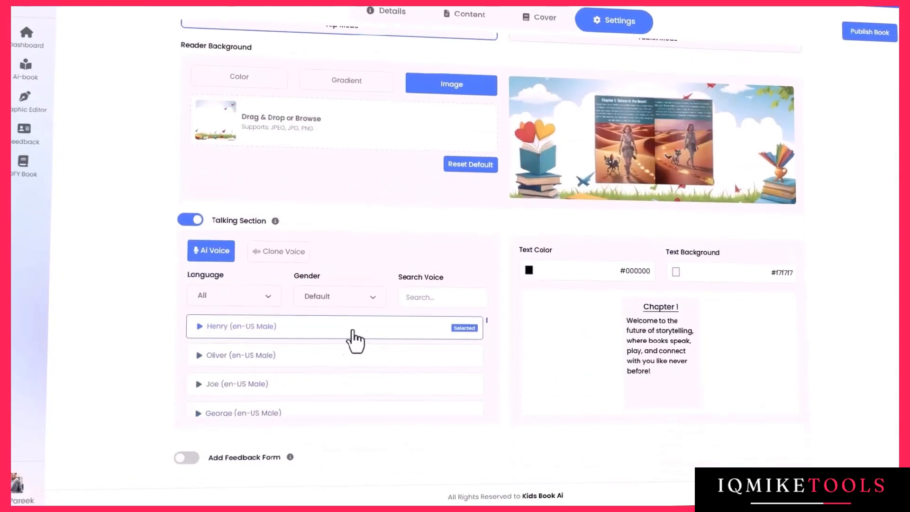
- Browse the AI voices, listen to the Christian (en-US Male) and Rohit (en-IN Male) samples, and check the Clone Voice upload option
scroll(356, 341, down, 5)
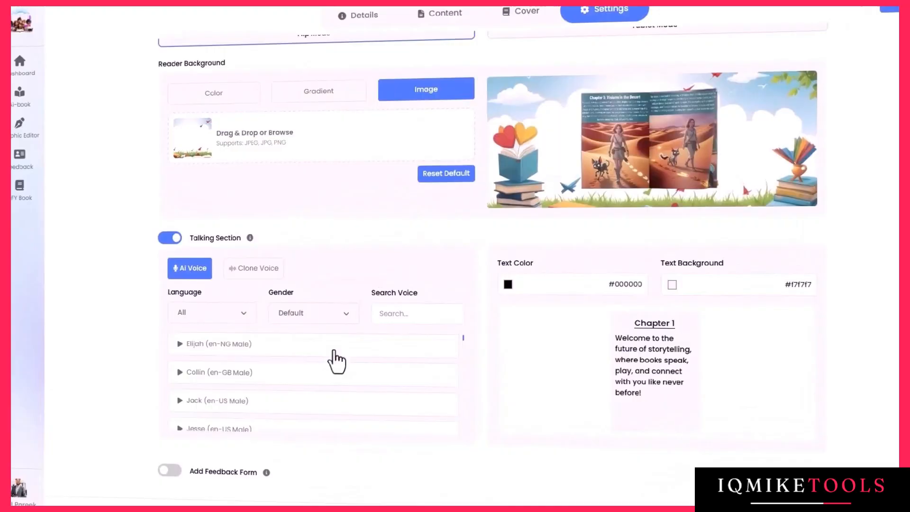
scroll(337, 362, down, 10)
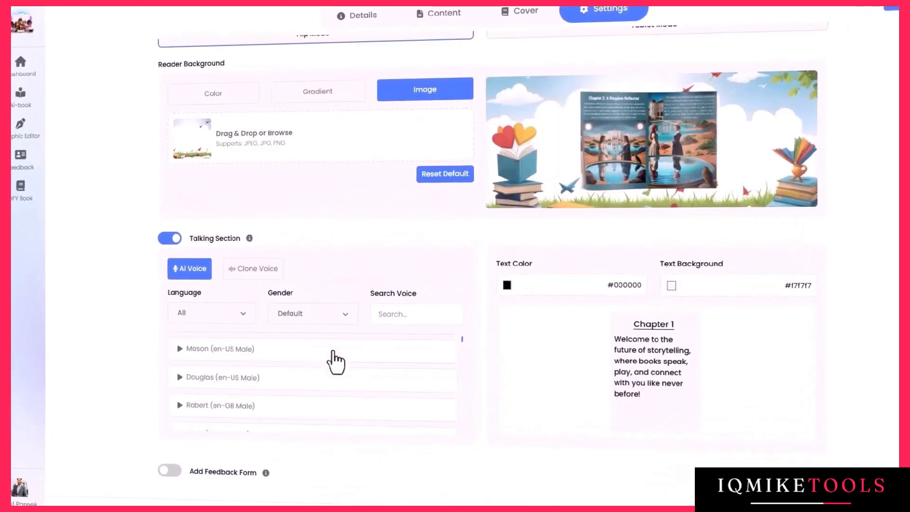
scroll(335, 362, down, 5)
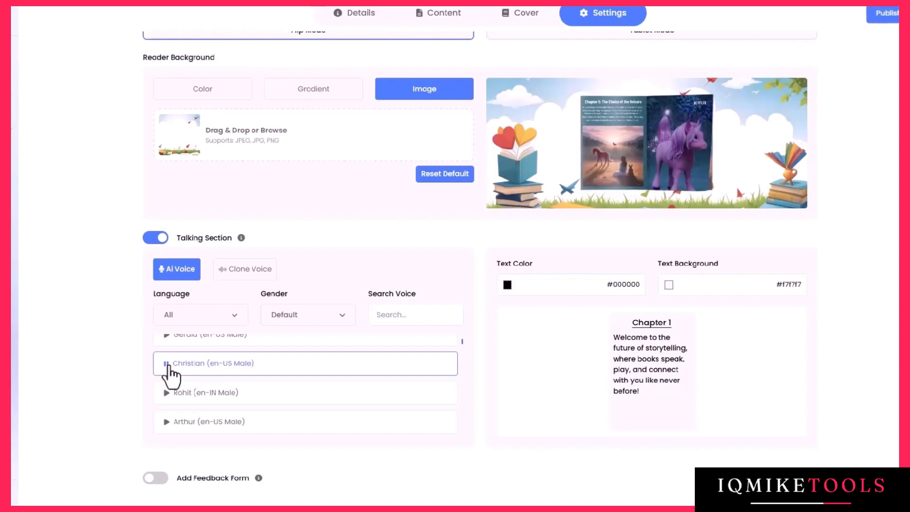
click(166, 393)
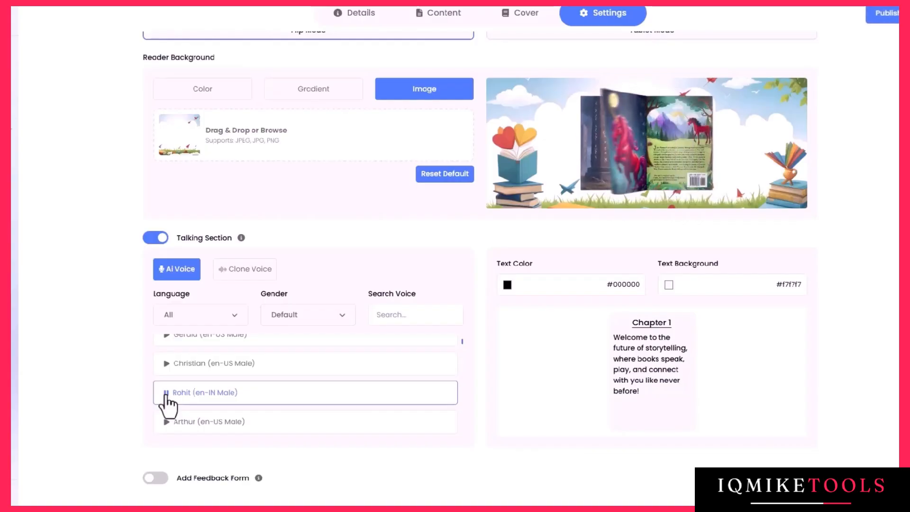
click(257, 275)
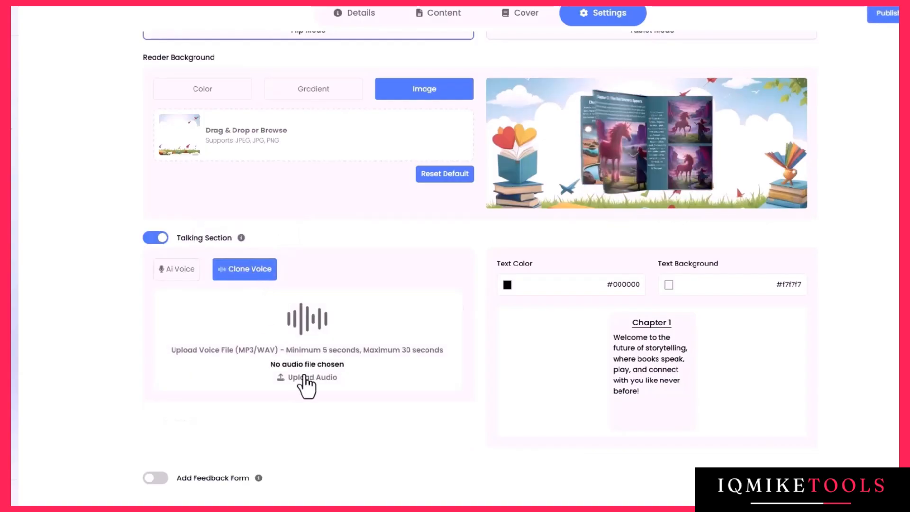
click(188, 275)
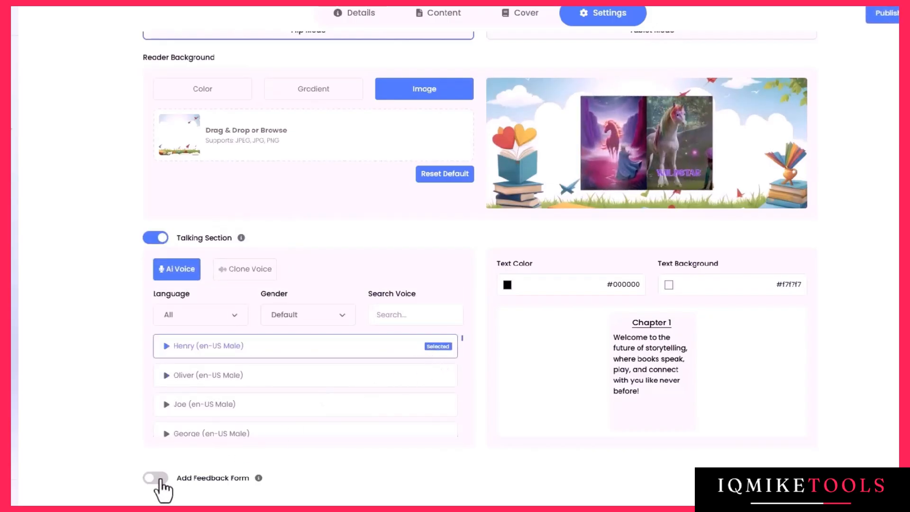
- Turn on the feedback form for the book and bring up its autoresponder, list and page number settings
click(161, 479)
scroll(166, 476, down, 1)
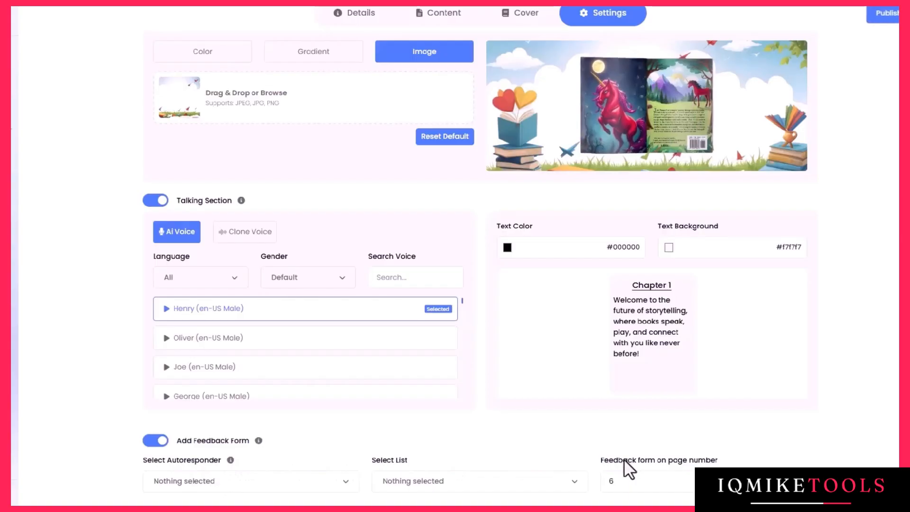
- Set the feedback form to page number 5 and publish the book
double_click(611, 481)
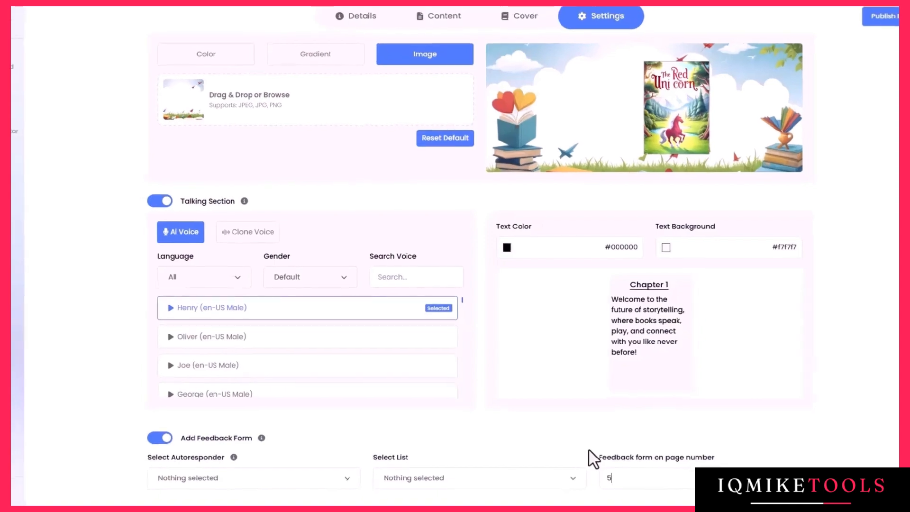
scroll(588, 379, up, 6)
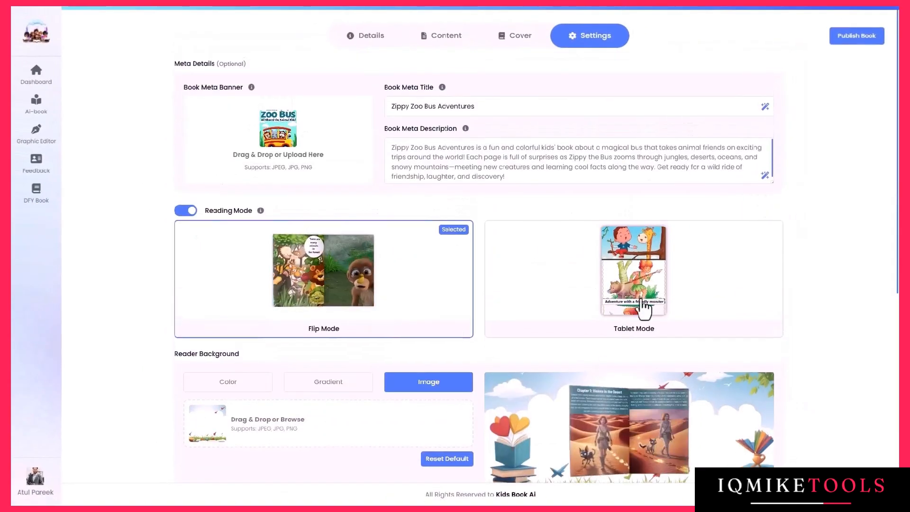
click(851, 46)
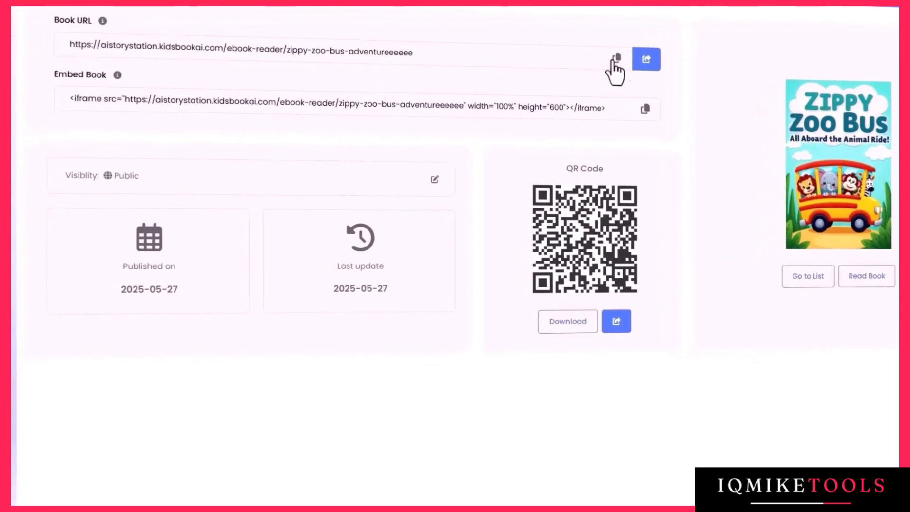
- Check the social sharing options for the book URL, close them, and highlight the full iframe embed code
click(646, 59)
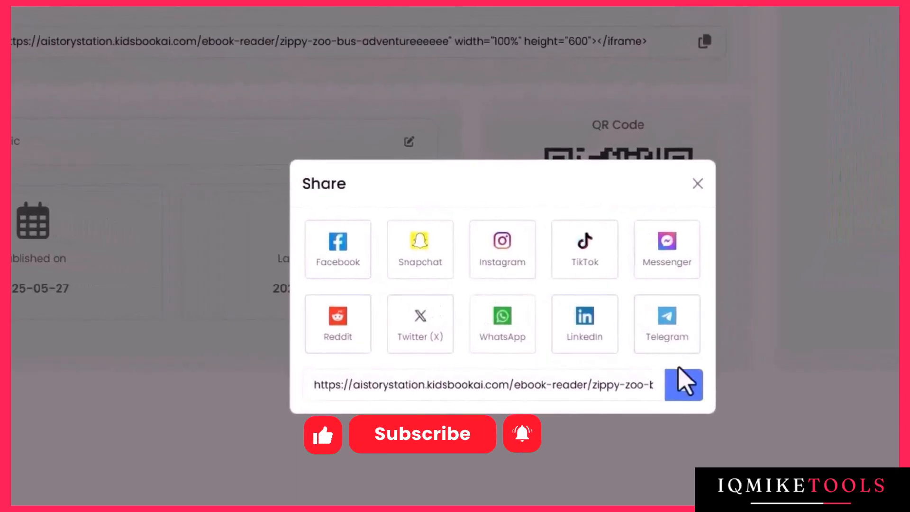
click(697, 183)
drag(11, 42, 651, 41)
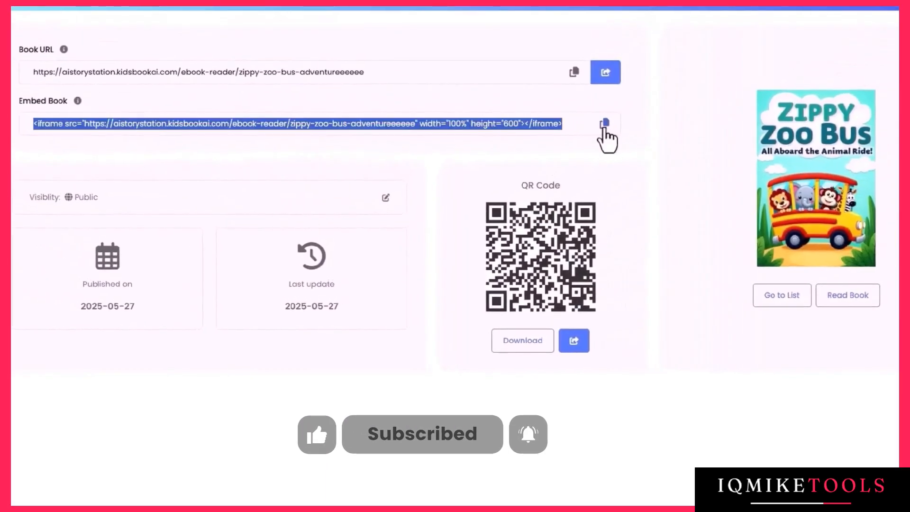
click(536, 135)
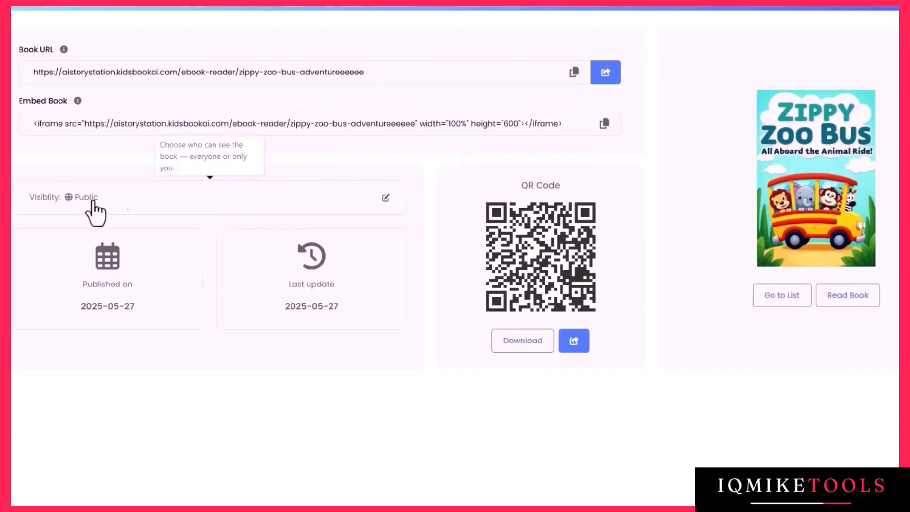
- Review the book's Public and Password Protected visibility options and leave without saving any change
click(385, 198)
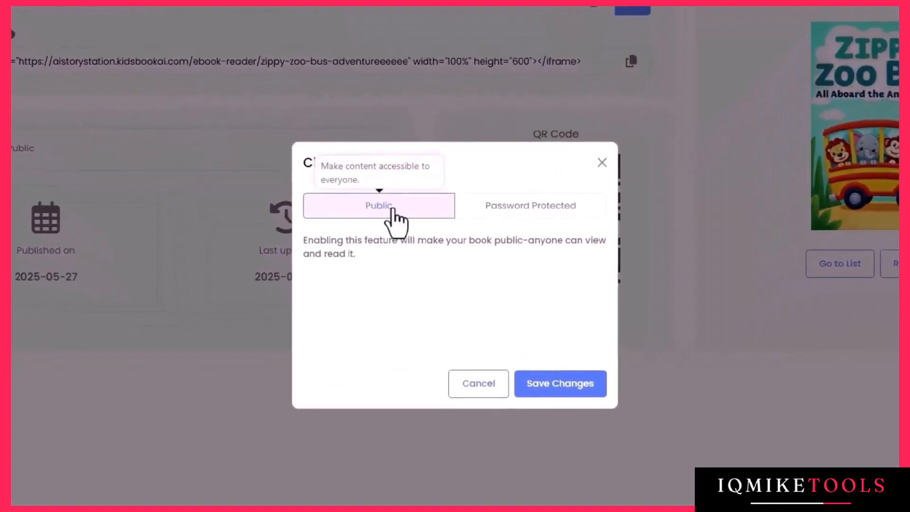
click(510, 189)
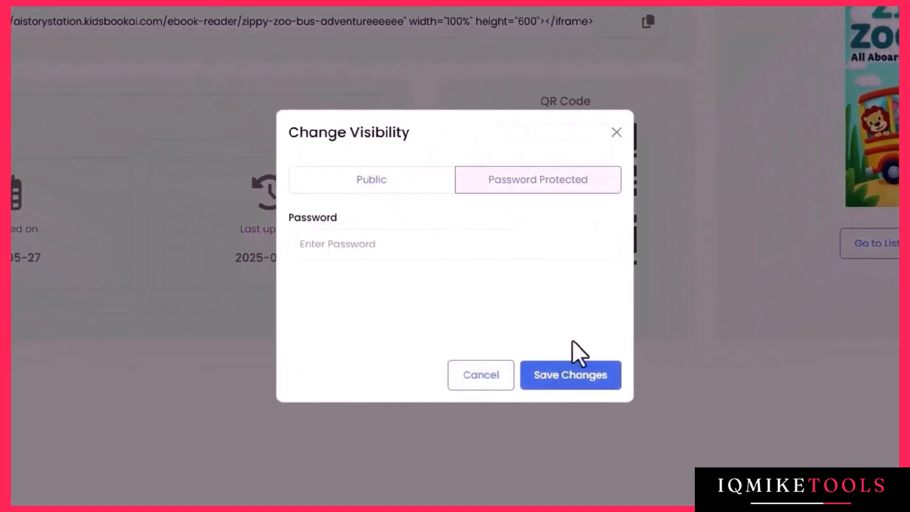
click(616, 132)
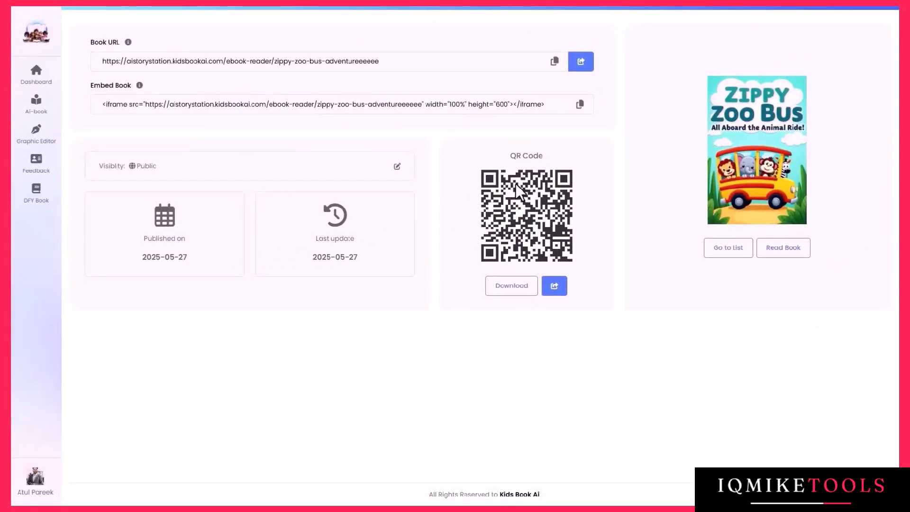
click(552, 153)
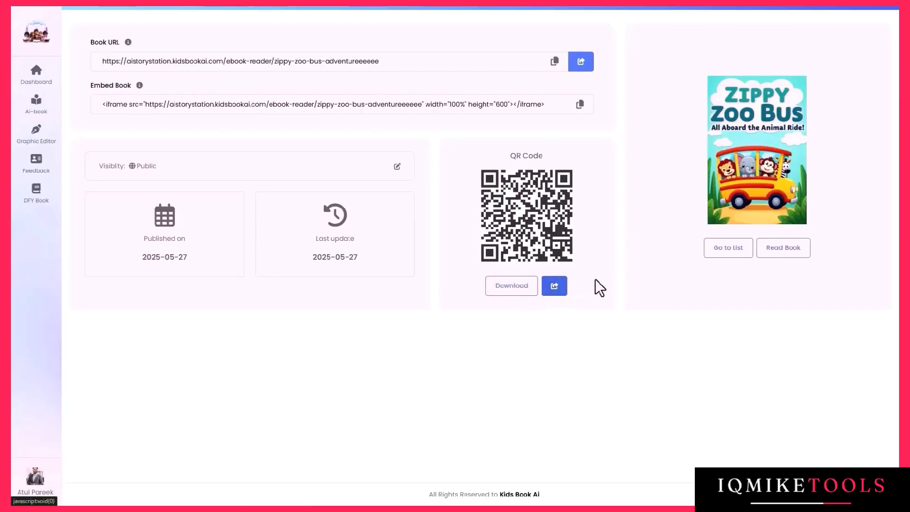
- Open the published book in the reader and page forward from the cover to the Zebra Finds a Spot chapter
click(783, 256)
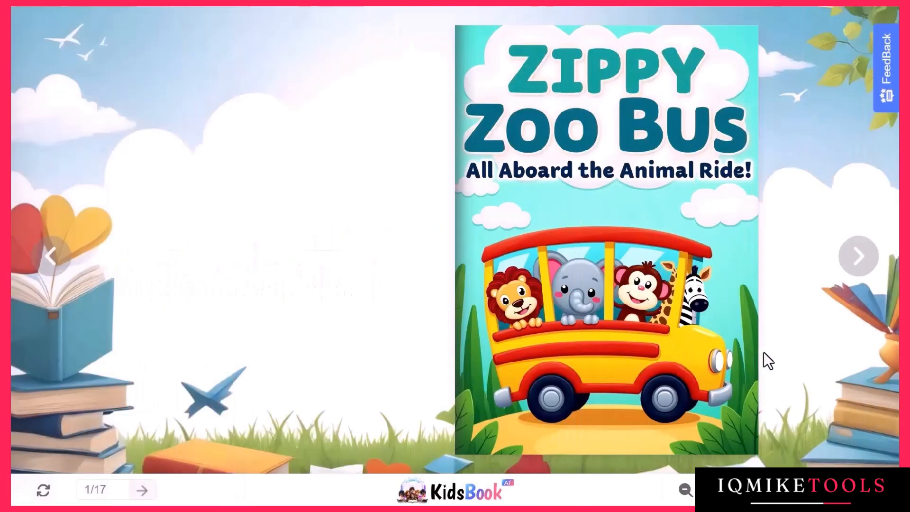
click(867, 263)
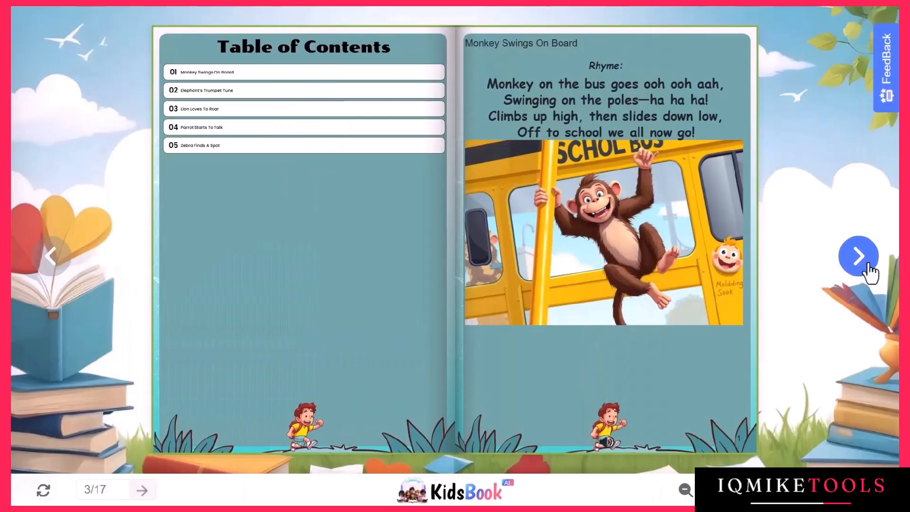
click(868, 266)
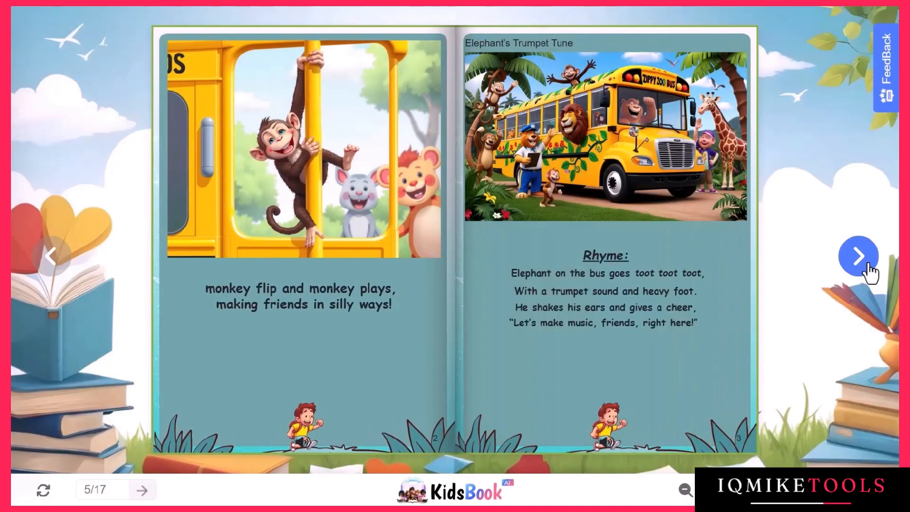
click(868, 267)
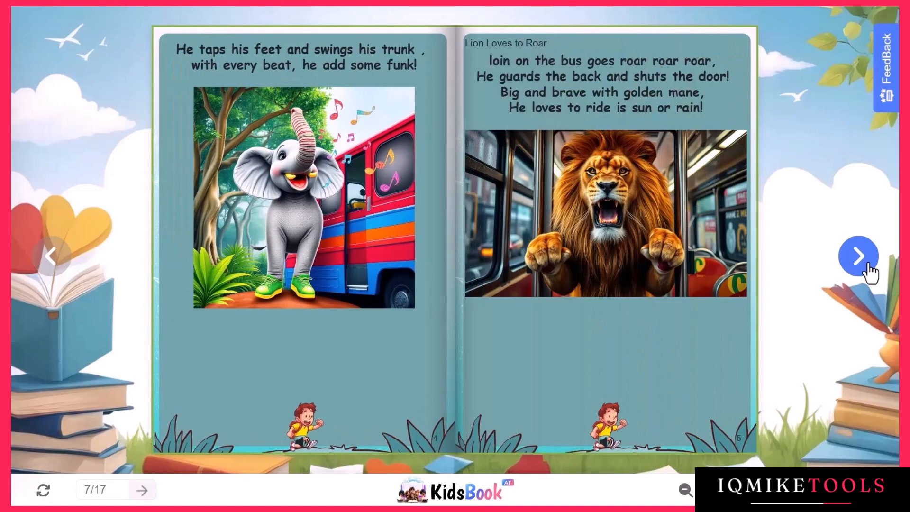
click(864, 267)
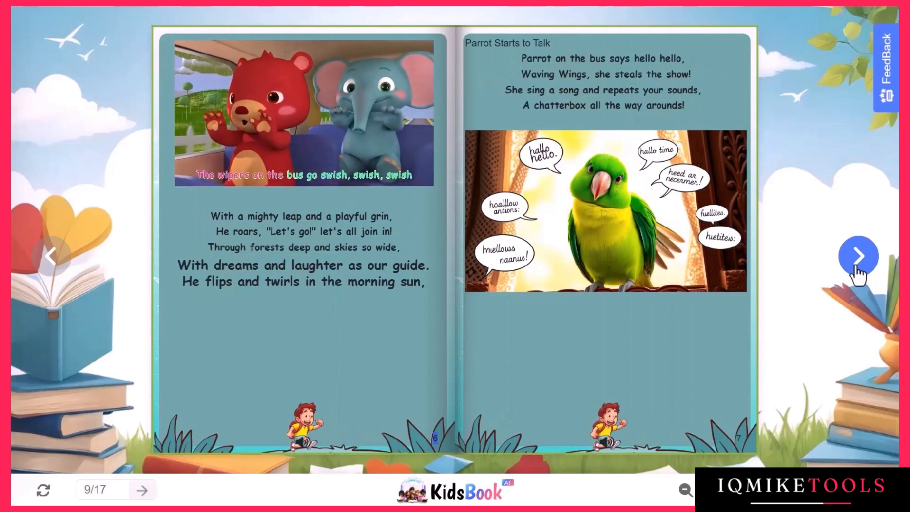
click(859, 265)
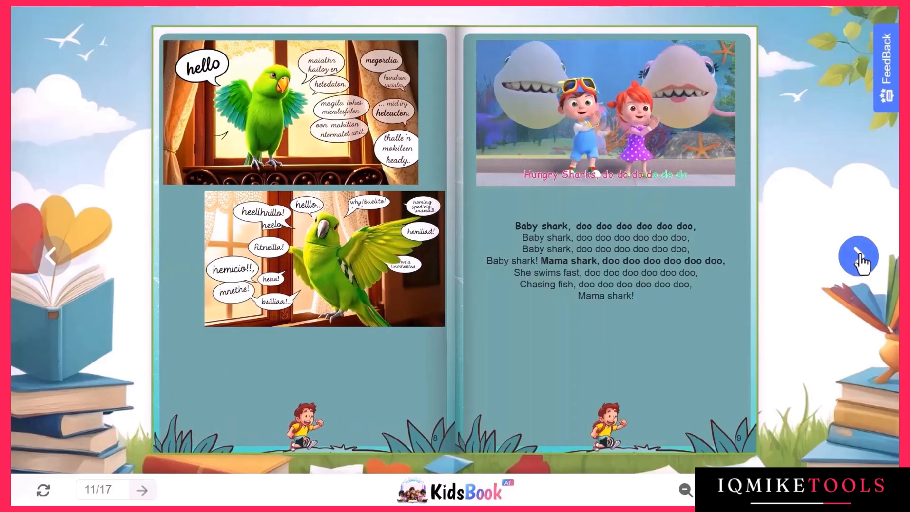
click(859, 258)
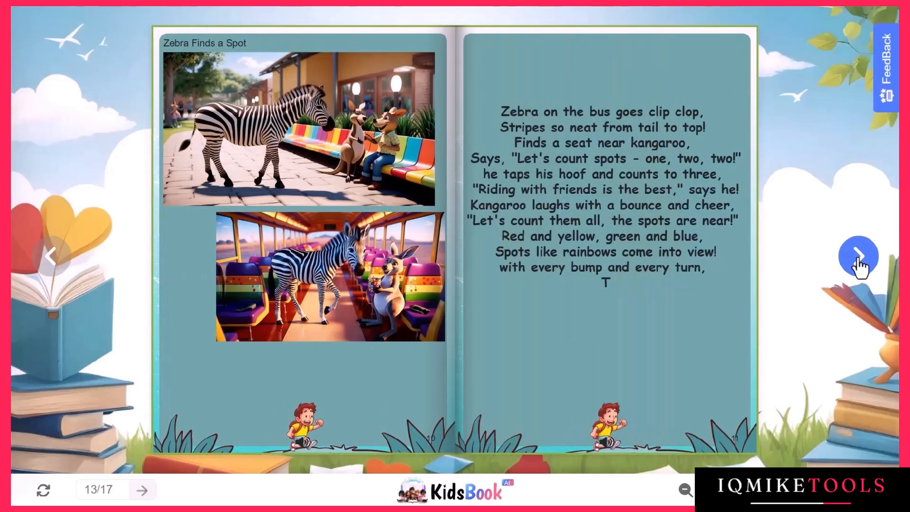